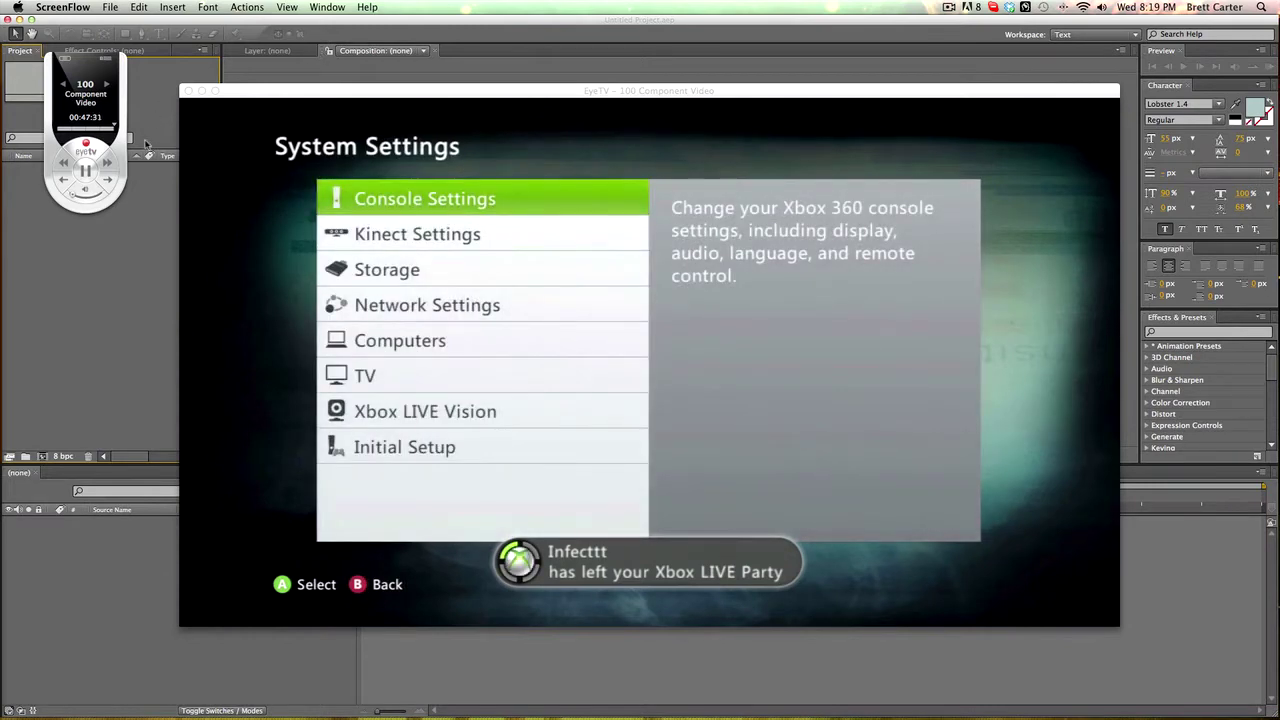
- Stop the Xbox dashboard recording and choose Export for the newest recording in EyeTV
left_click(90, 149)
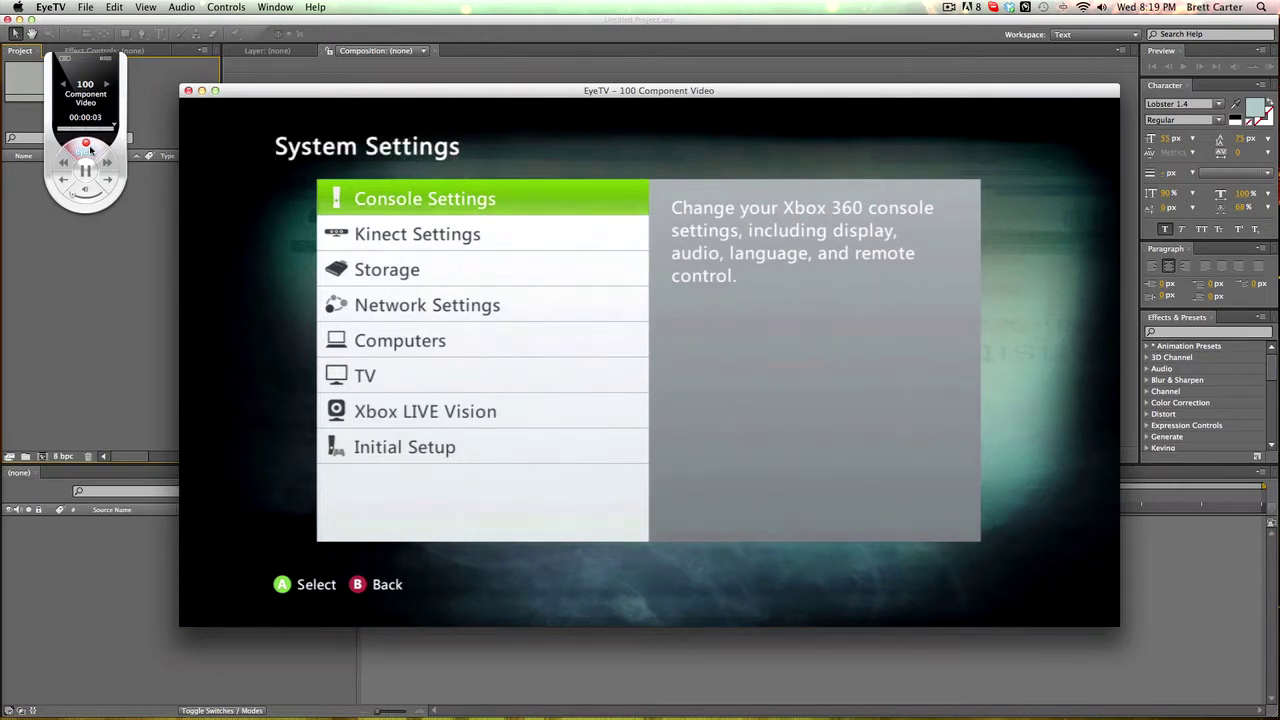
left_click(90, 149)
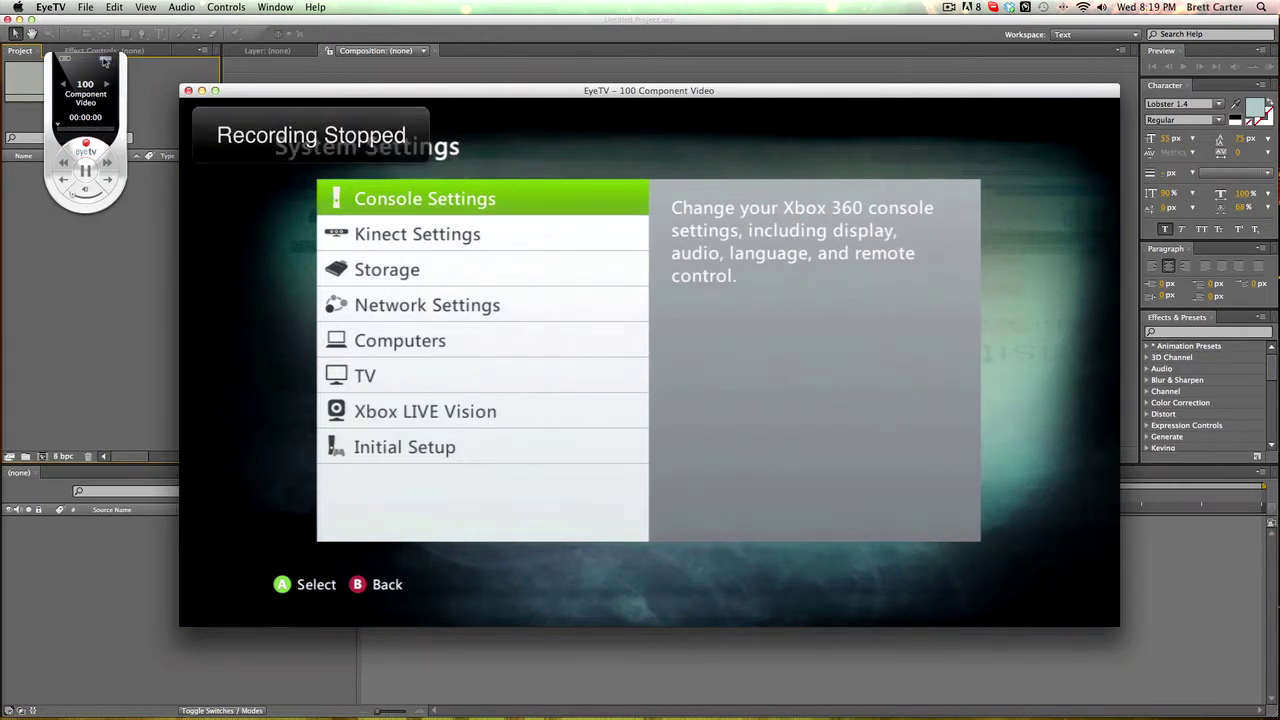
left_click(105, 62)
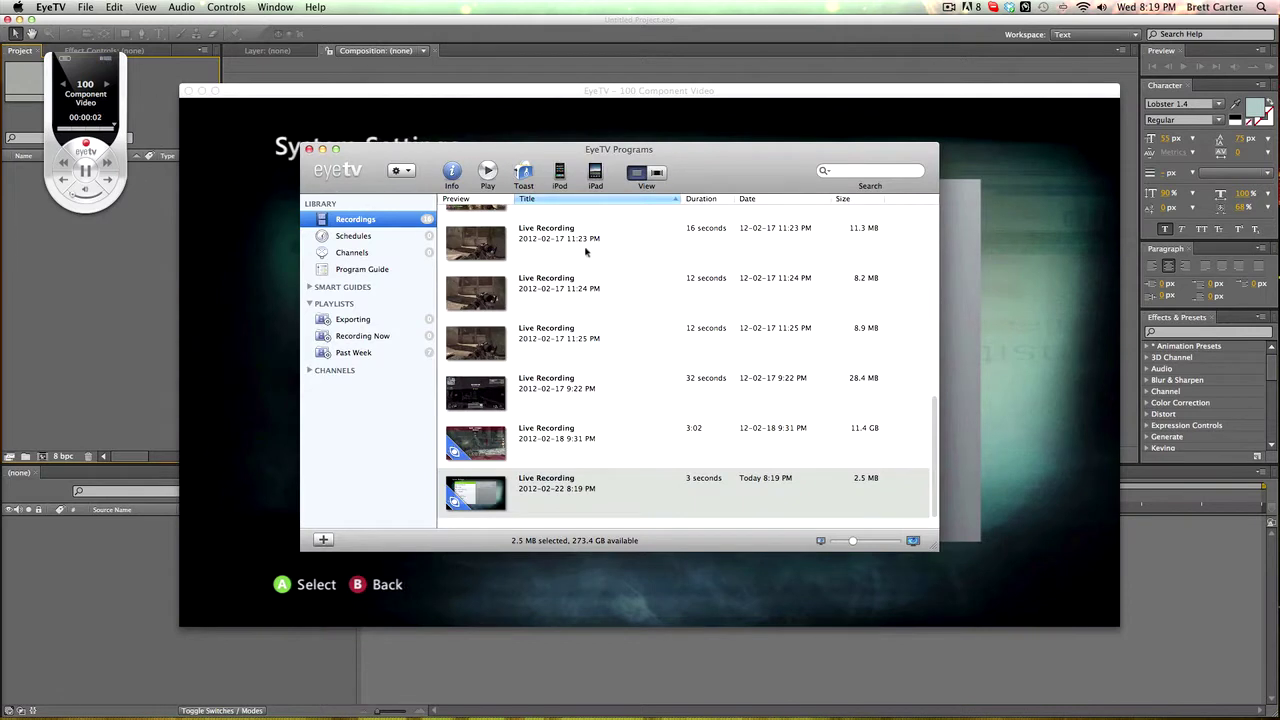
right_click(563, 490)
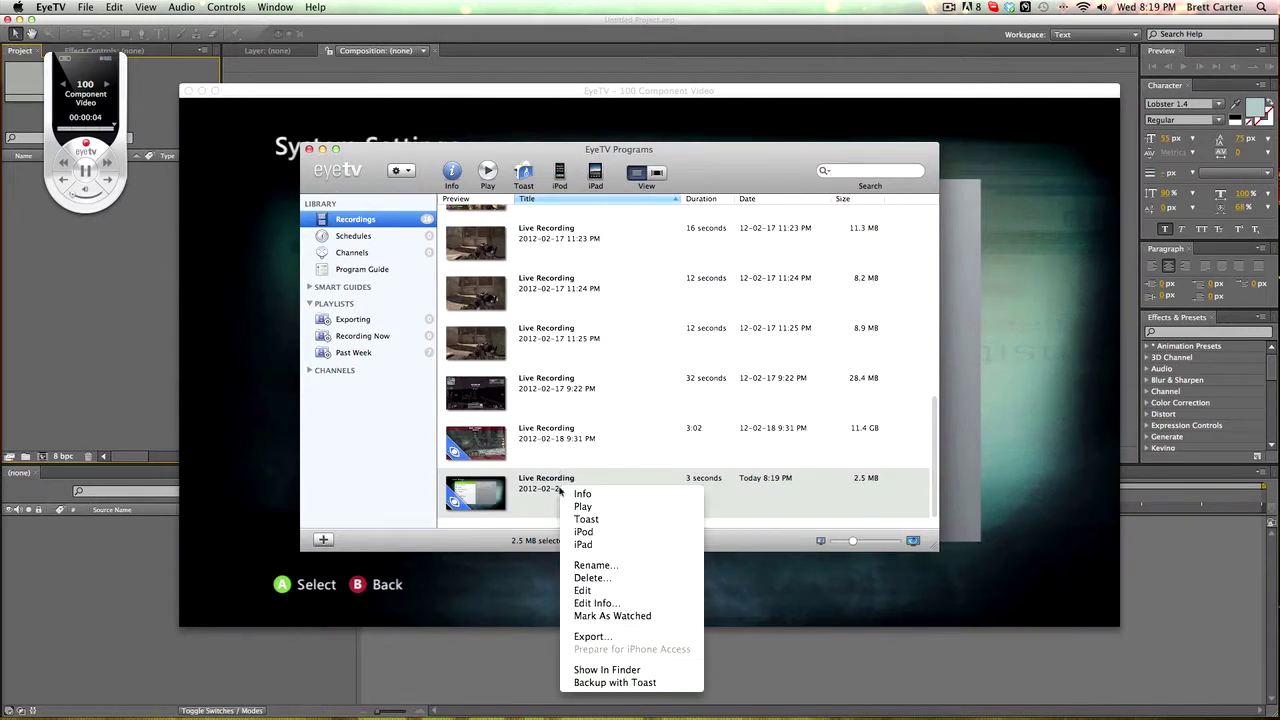
left_click(590, 637)
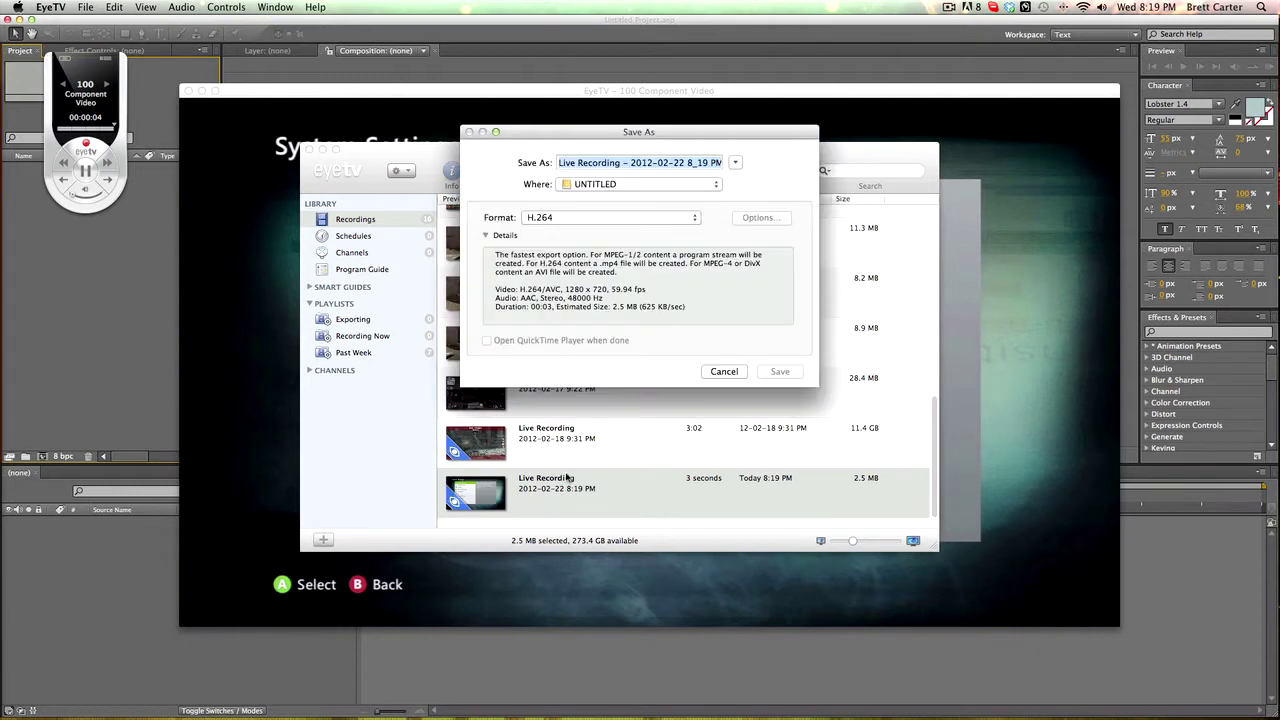
- Export the recording as H.264 file test.mp4, then minimise EyeTV
left_click(572, 222)
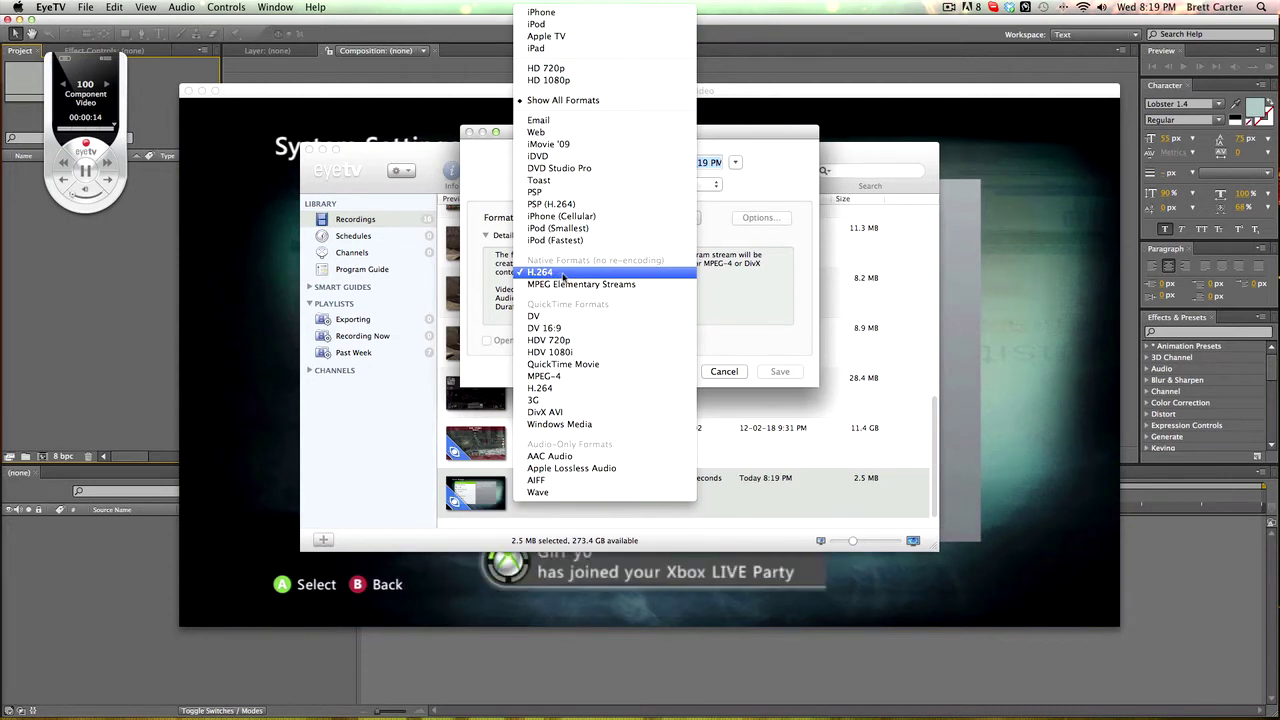
left_click(745, 268)
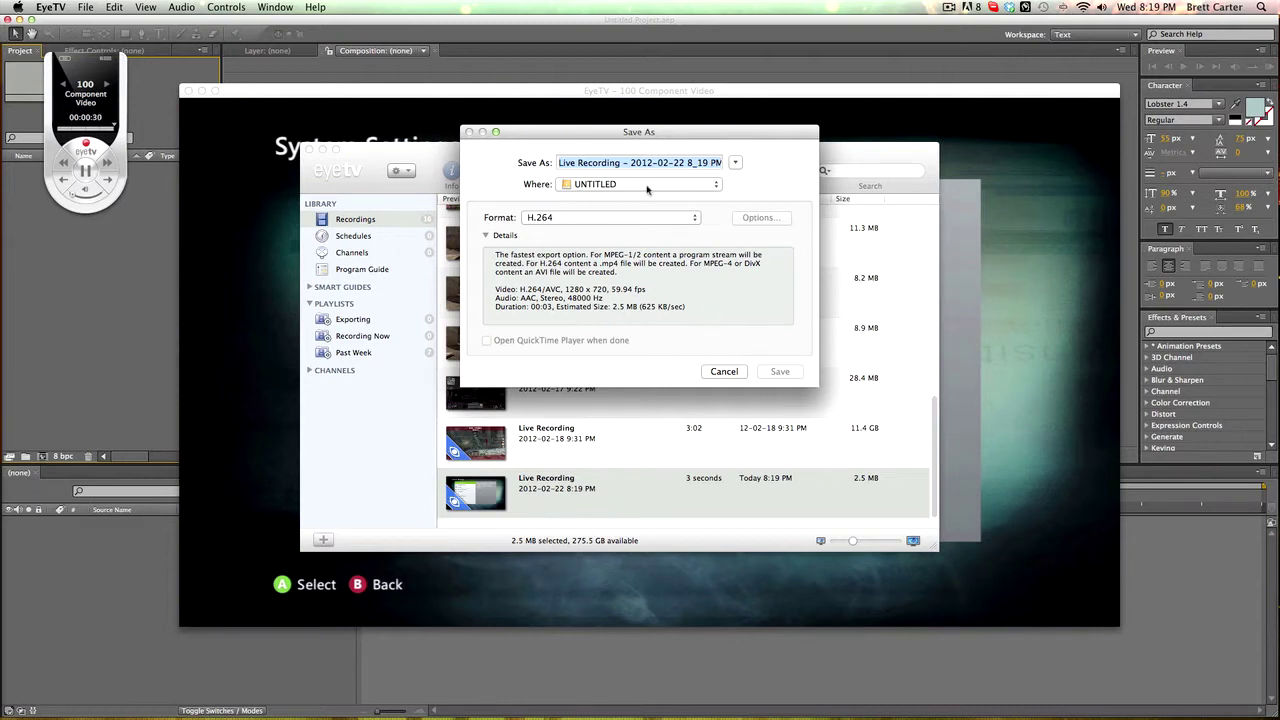
type("test.mp4")
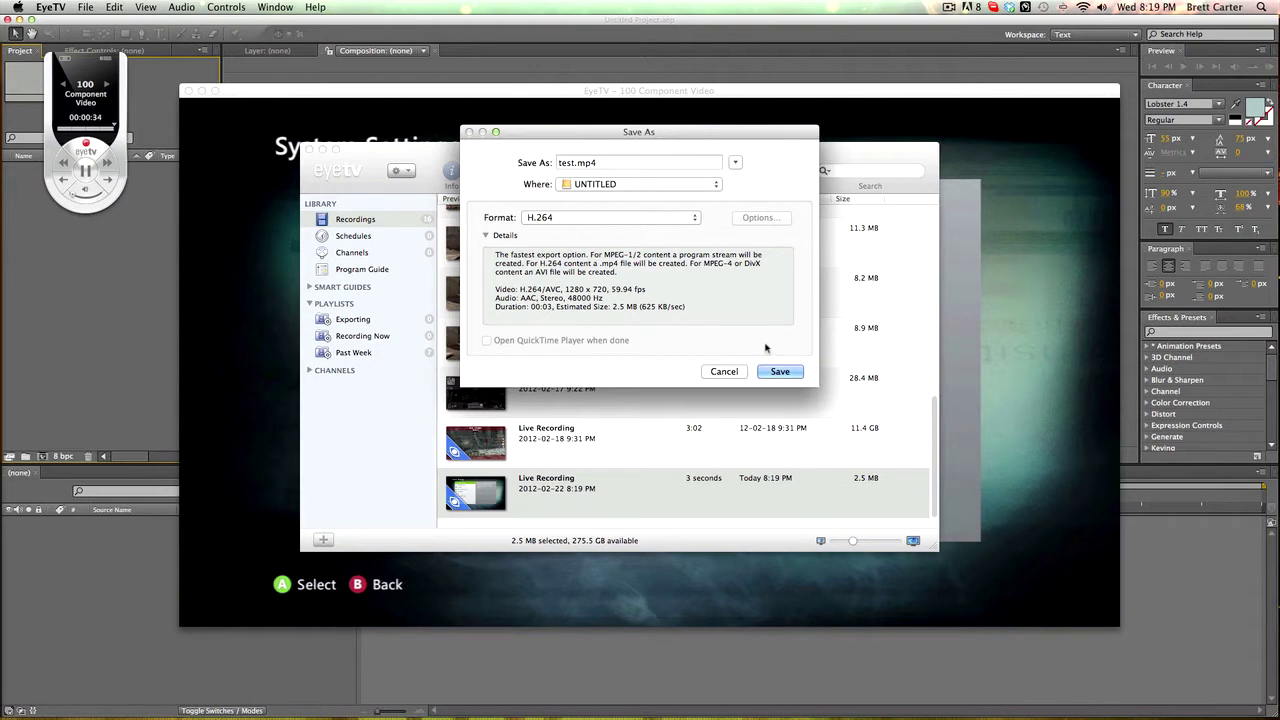
left_click(776, 371)
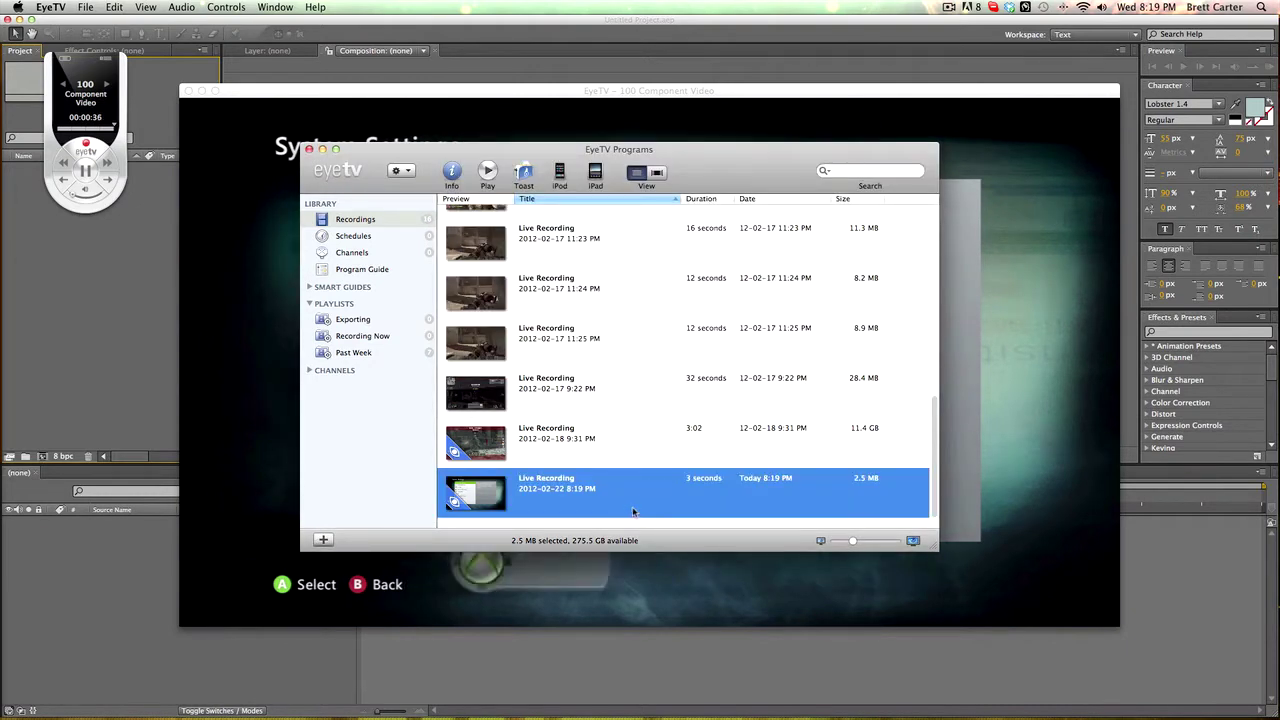
left_click(322, 150)
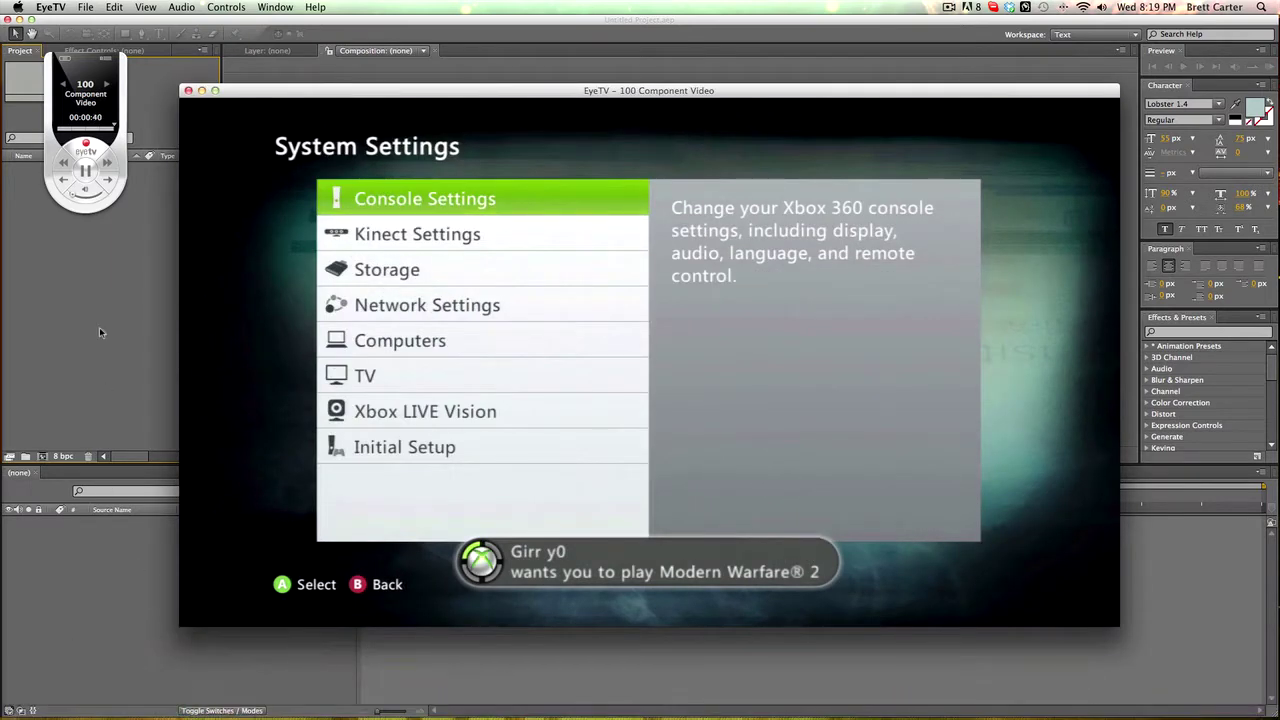
left_click(99, 328)
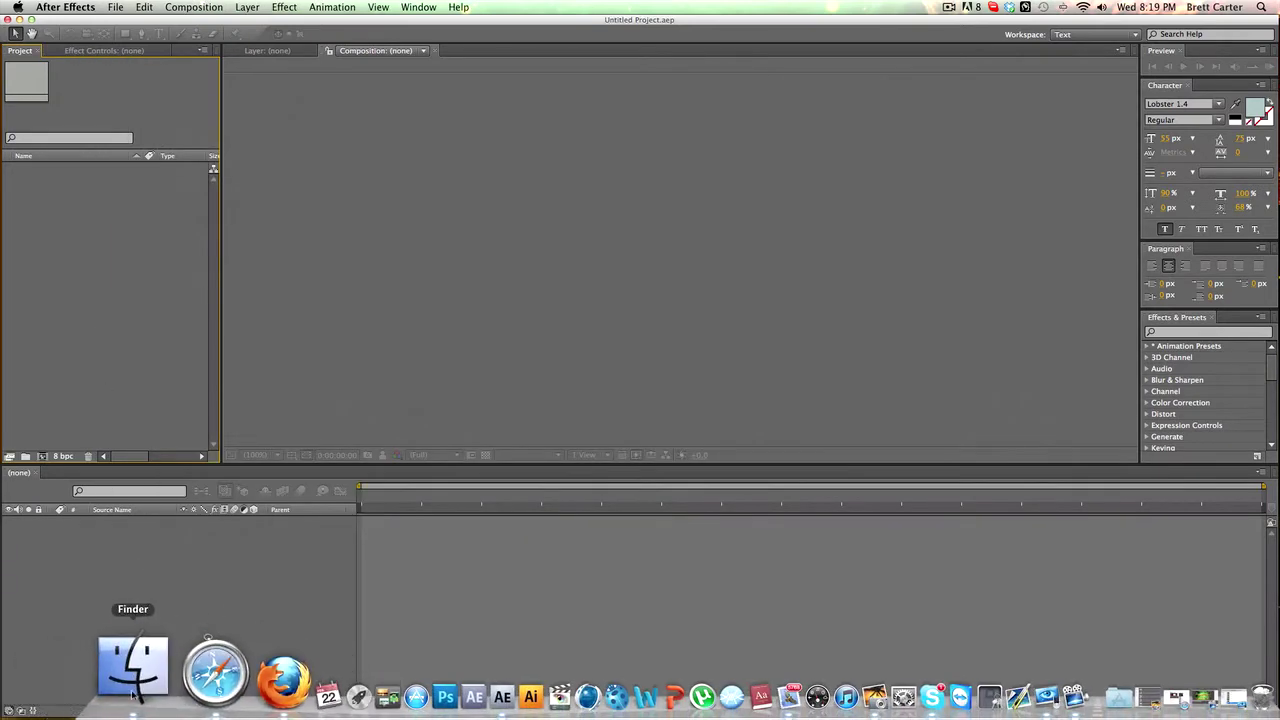
- Drag test.mp4 from the UNTITLED drive in Finder into the After Effects Project panel, dismissing the error
left_click(129, 662)
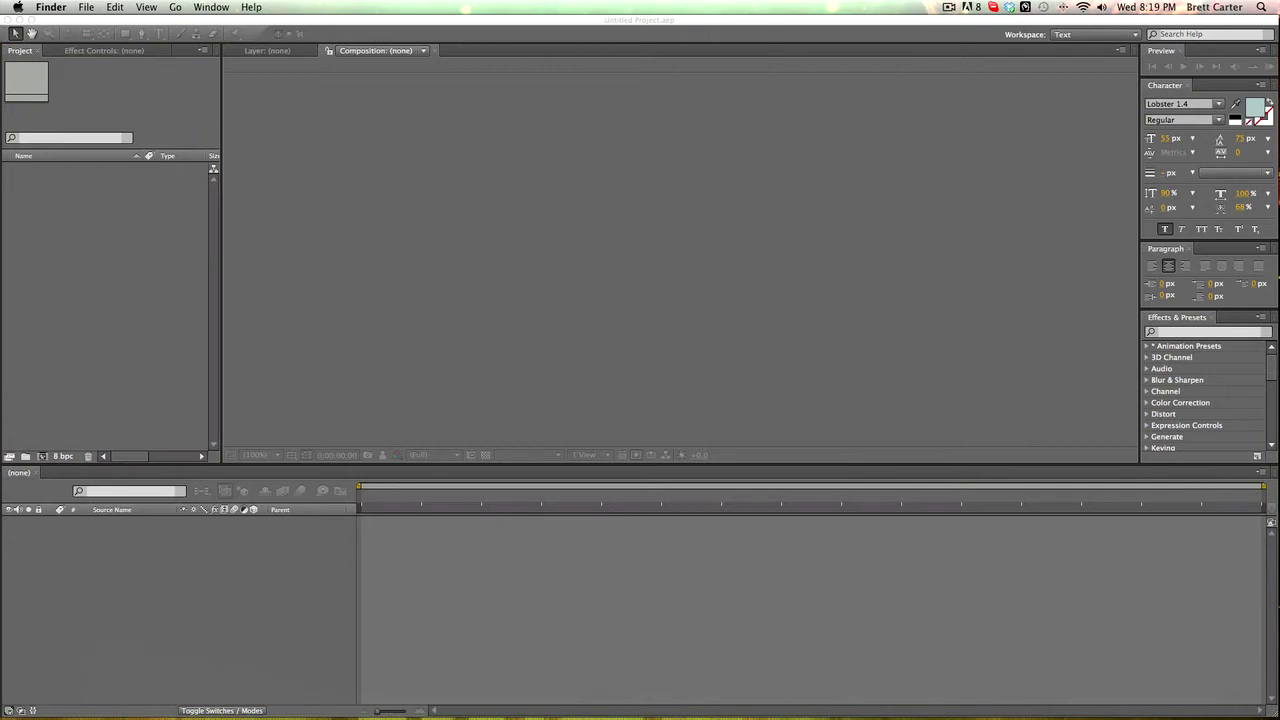
key("super+n")
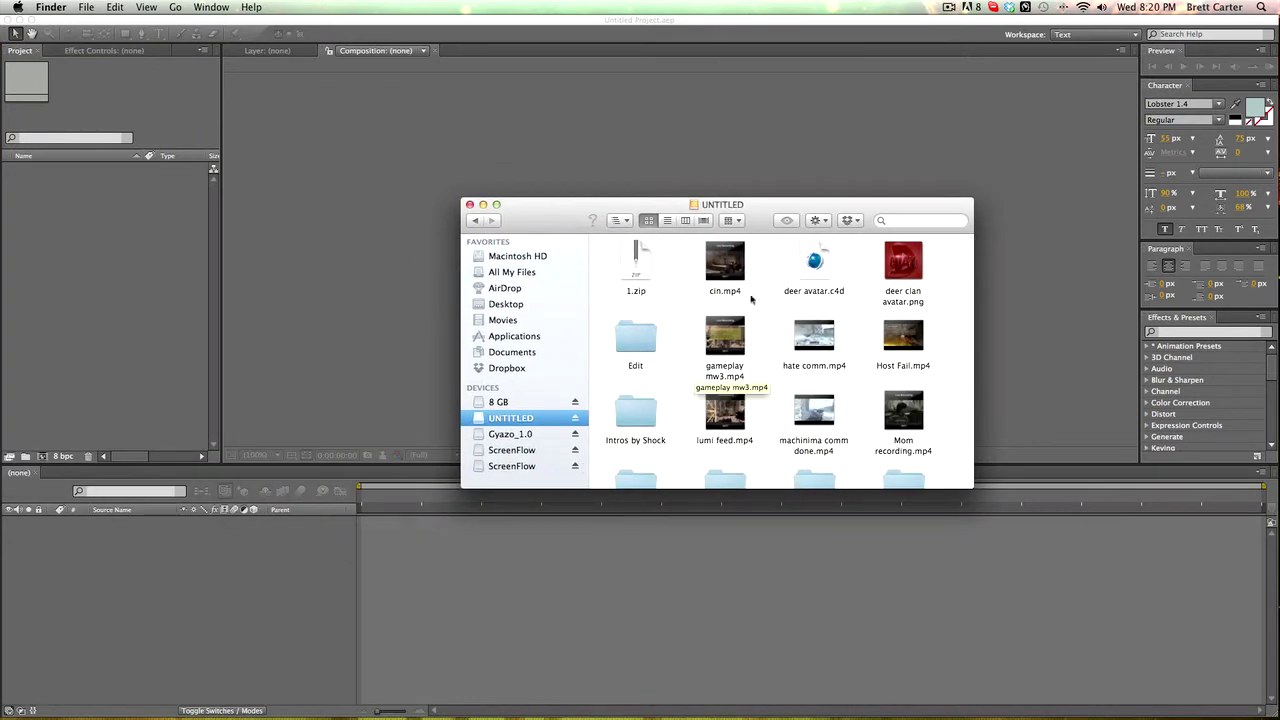
scroll(751, 300, "down", 2)
scroll(677, 363, "down", 3)
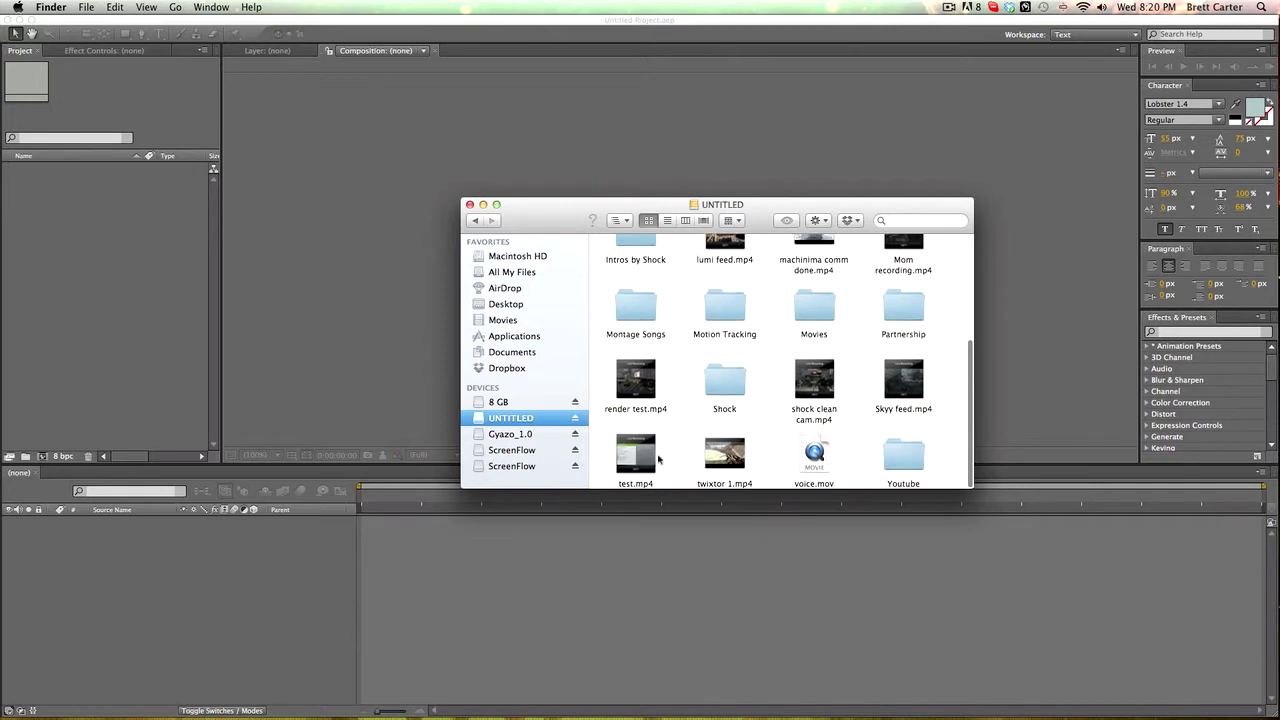
left_click_drag(650, 457, 52, 319)
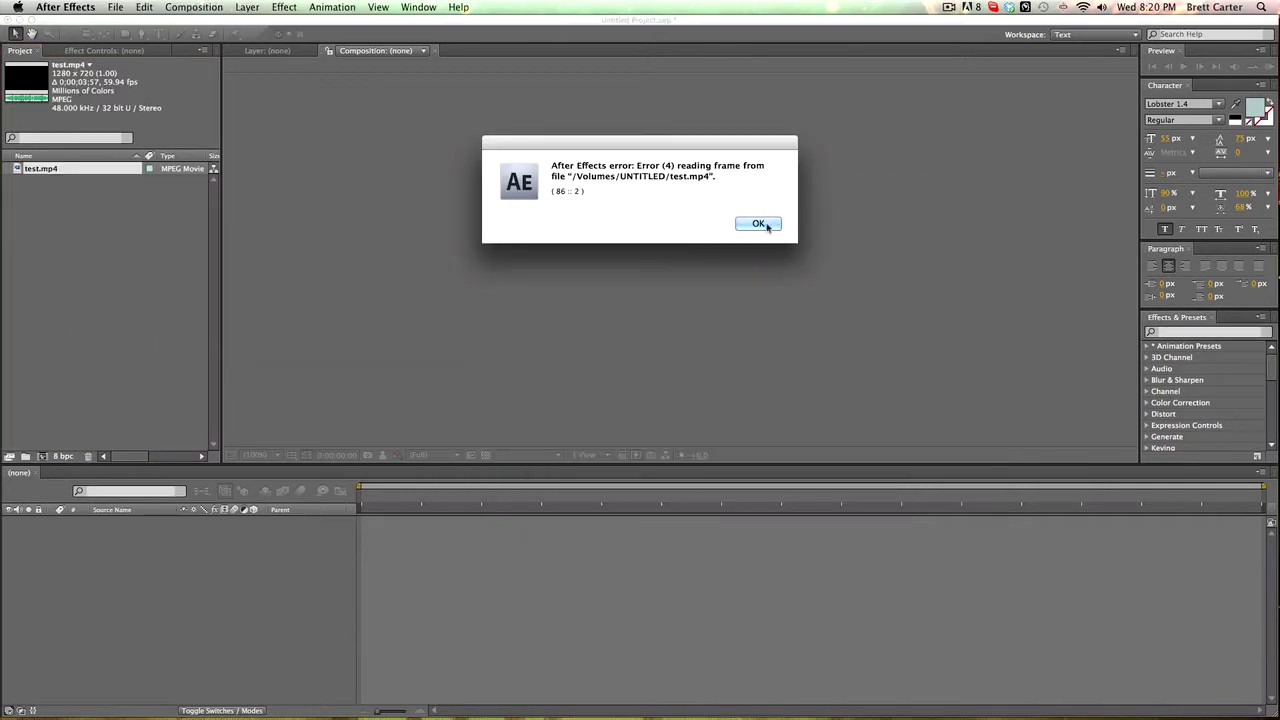
left_click(759, 224)
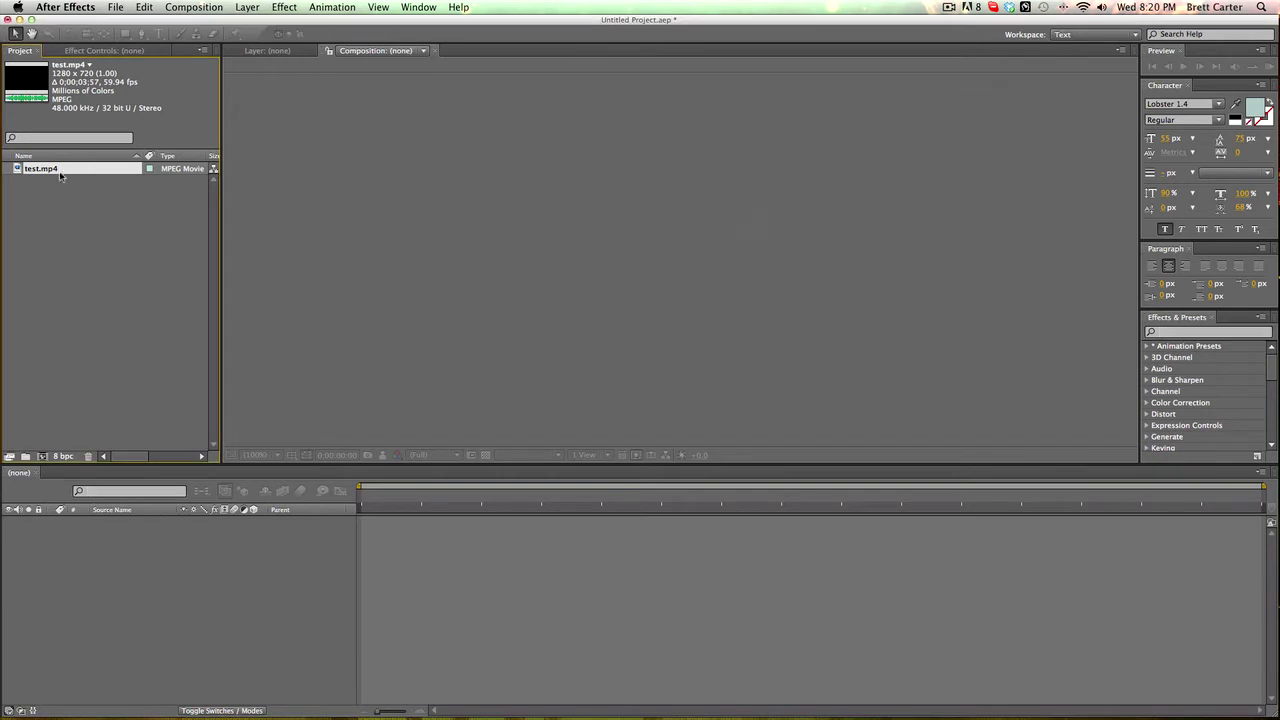
- Create comp test from test.mp4 and scrub to a System Settings frame
left_click_drag(60, 175, 109, 602)
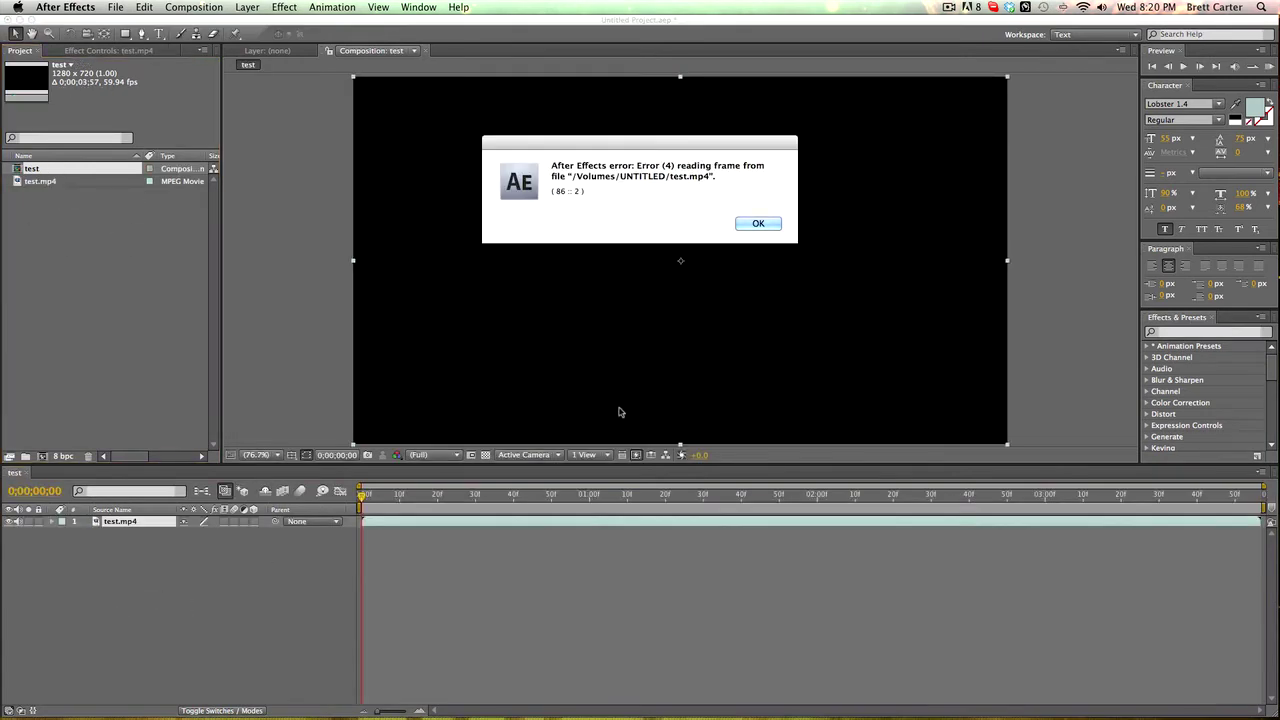
left_click(758, 223)
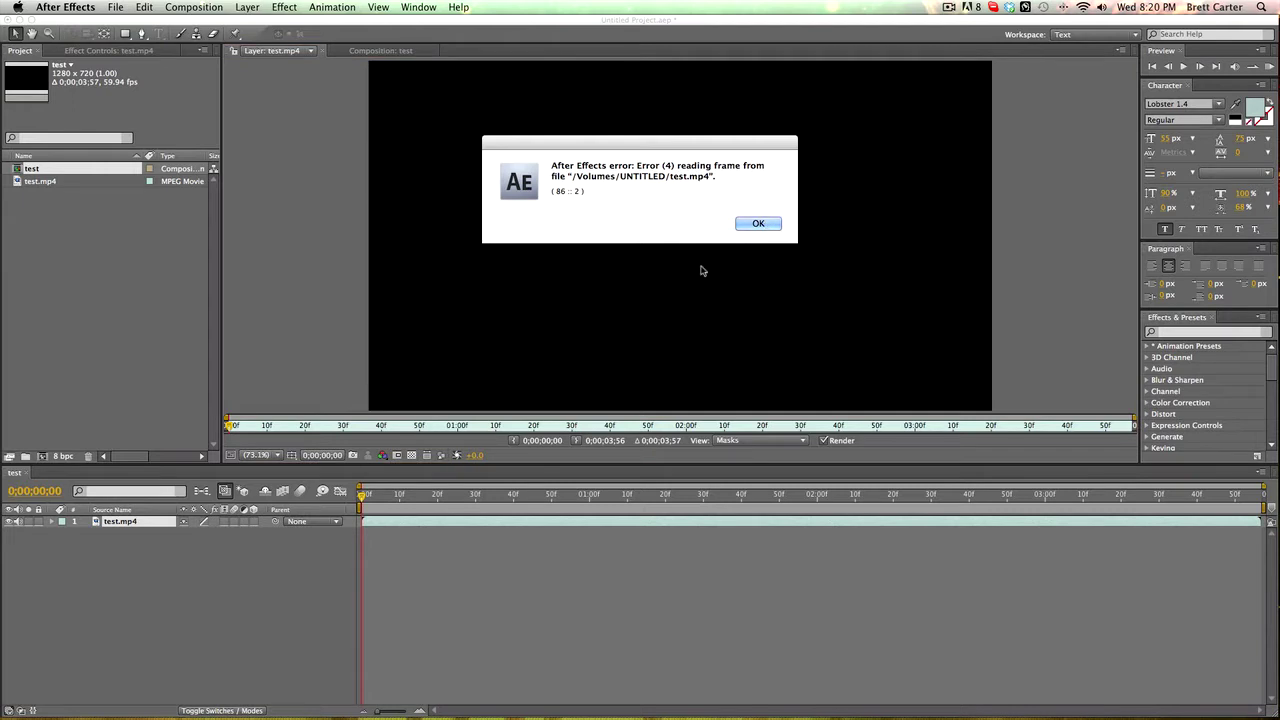
left_click(758, 223)
left_click_drag(363, 493, 696, 493)
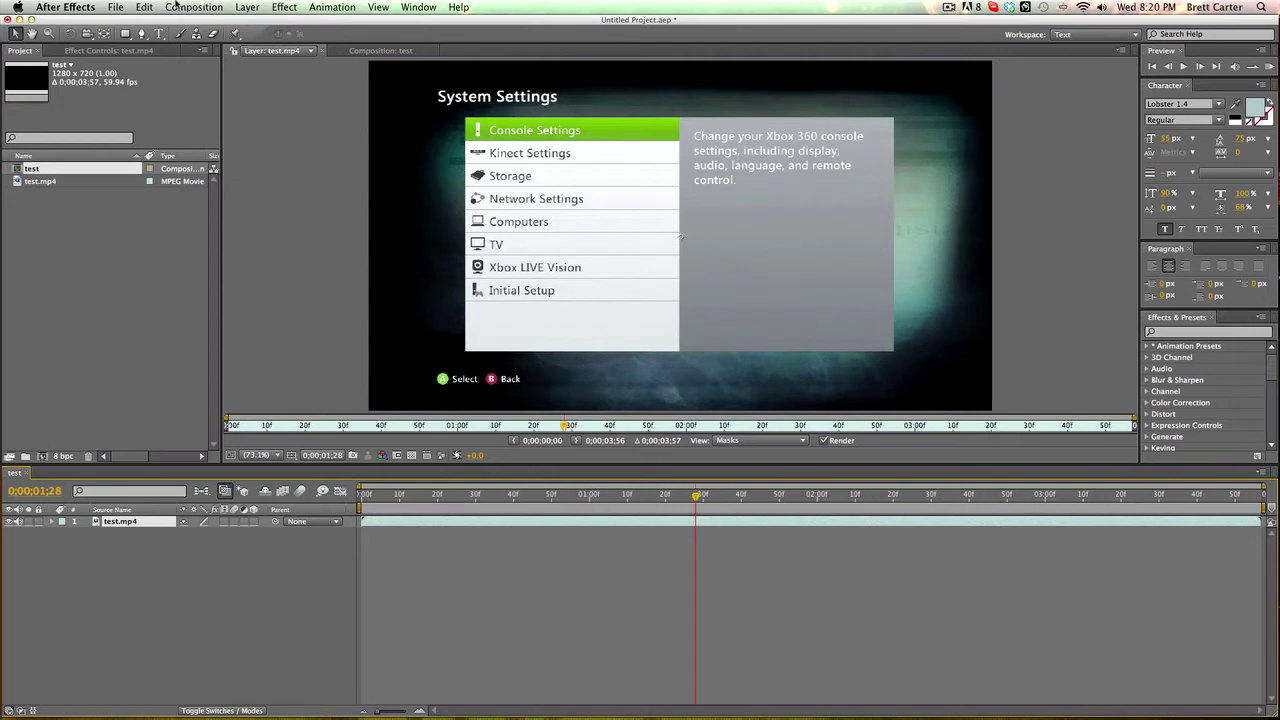
left_click(194, 7)
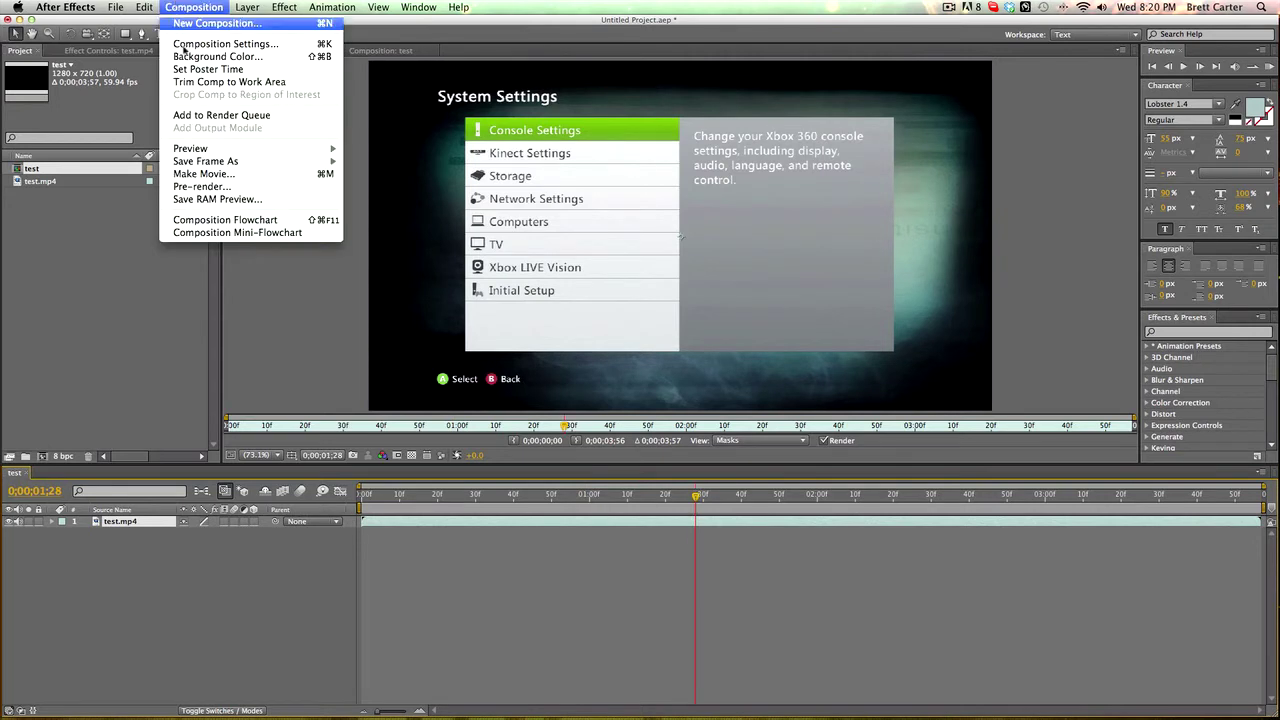
- Queue the test comp for rendering and choose Make Template from the Output Module presets
left_click(237, 116)
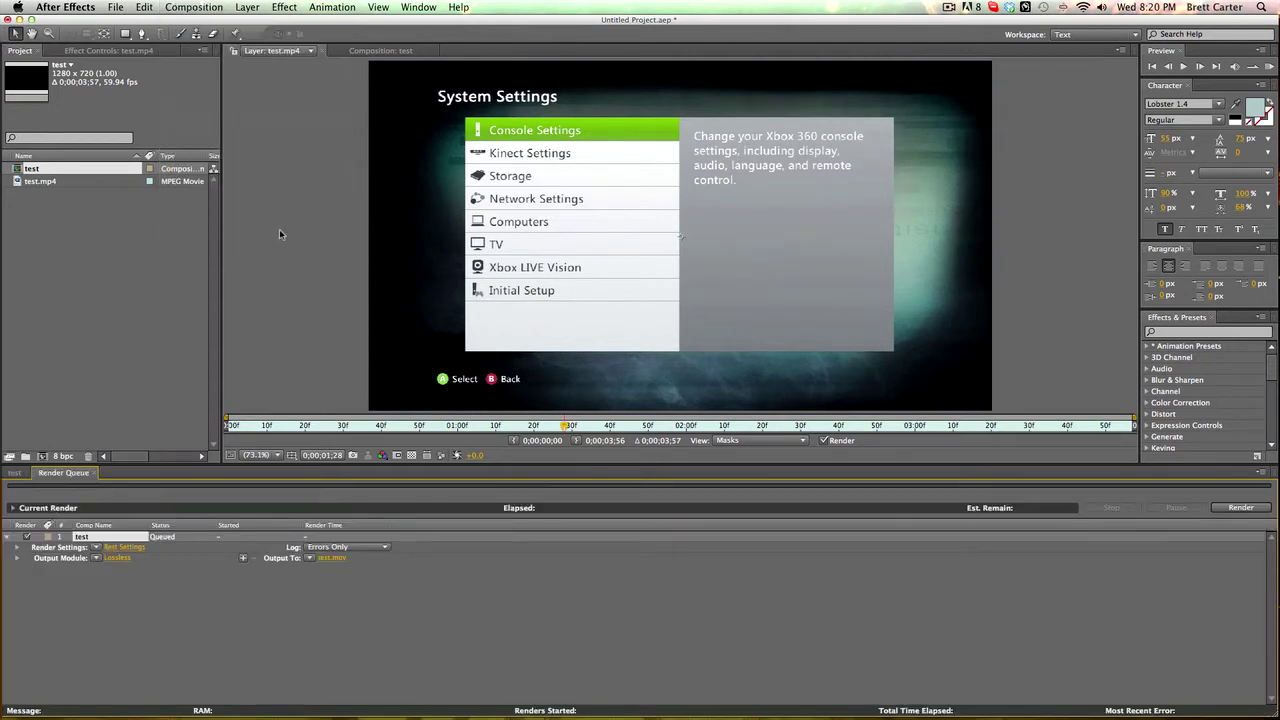
left_click(97, 559)
scroll(100, 567, "down", 2)
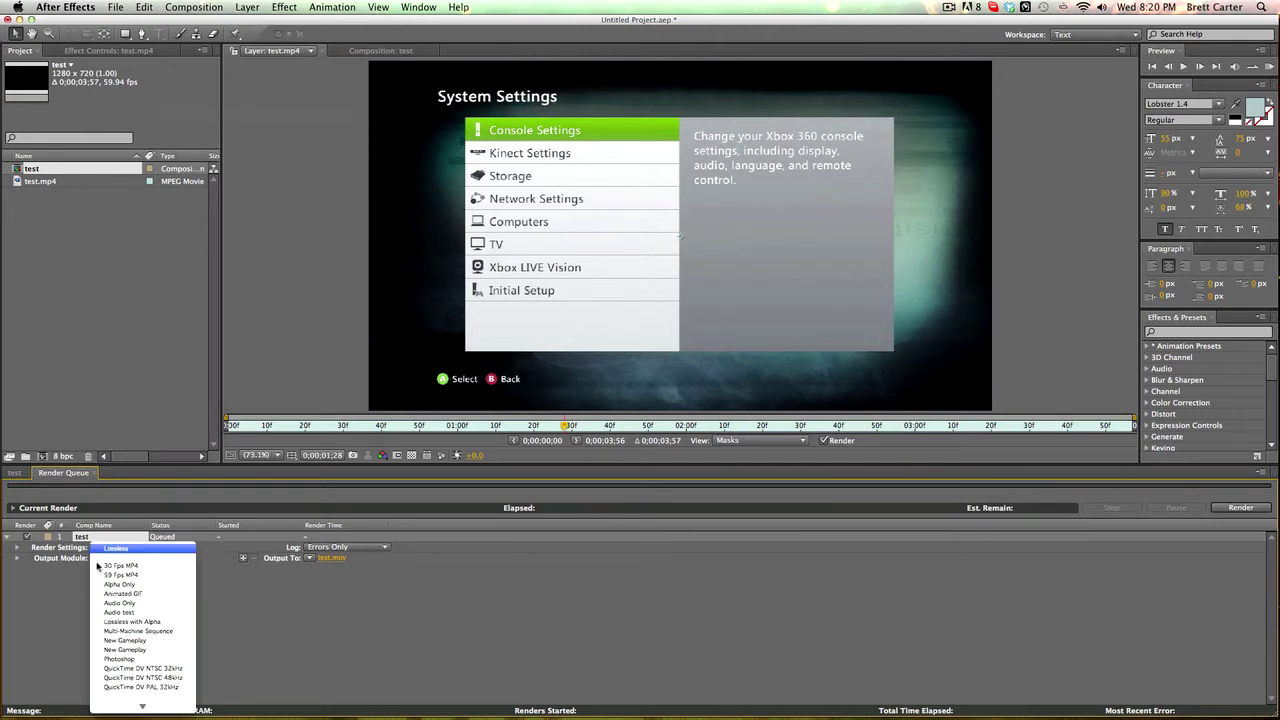
scroll(103, 568, "down", 3)
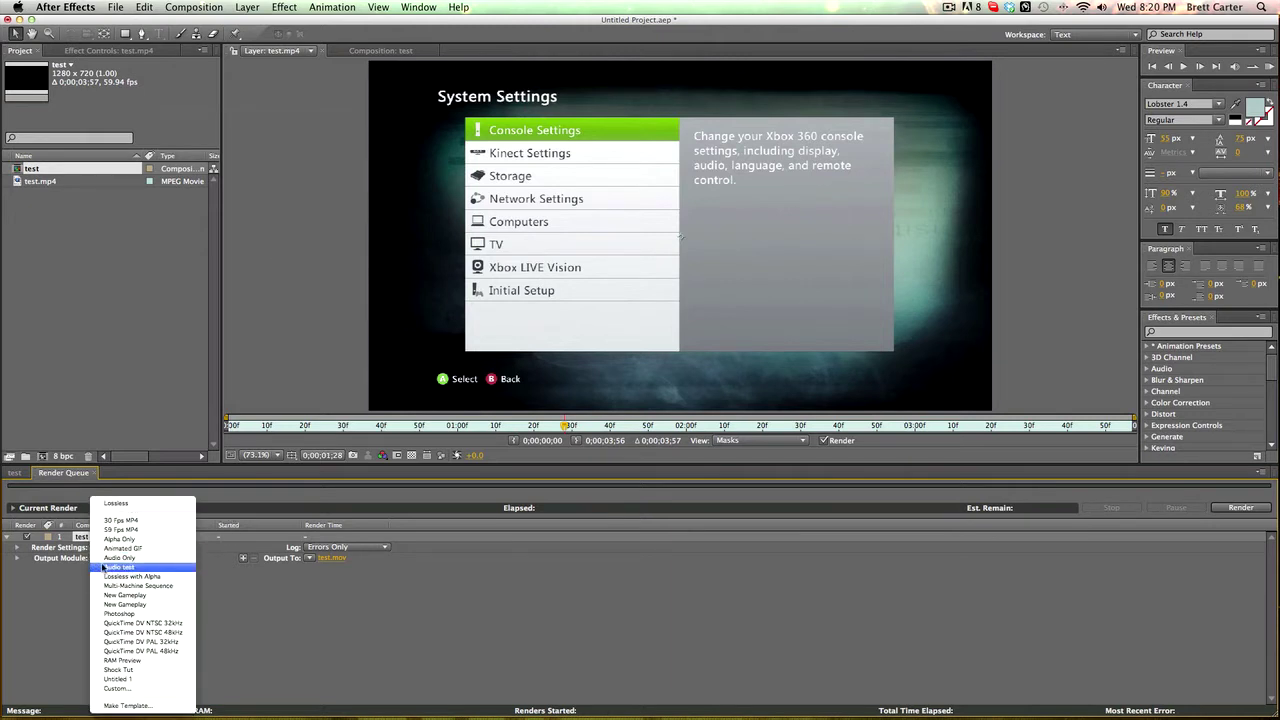
left_click(143, 707)
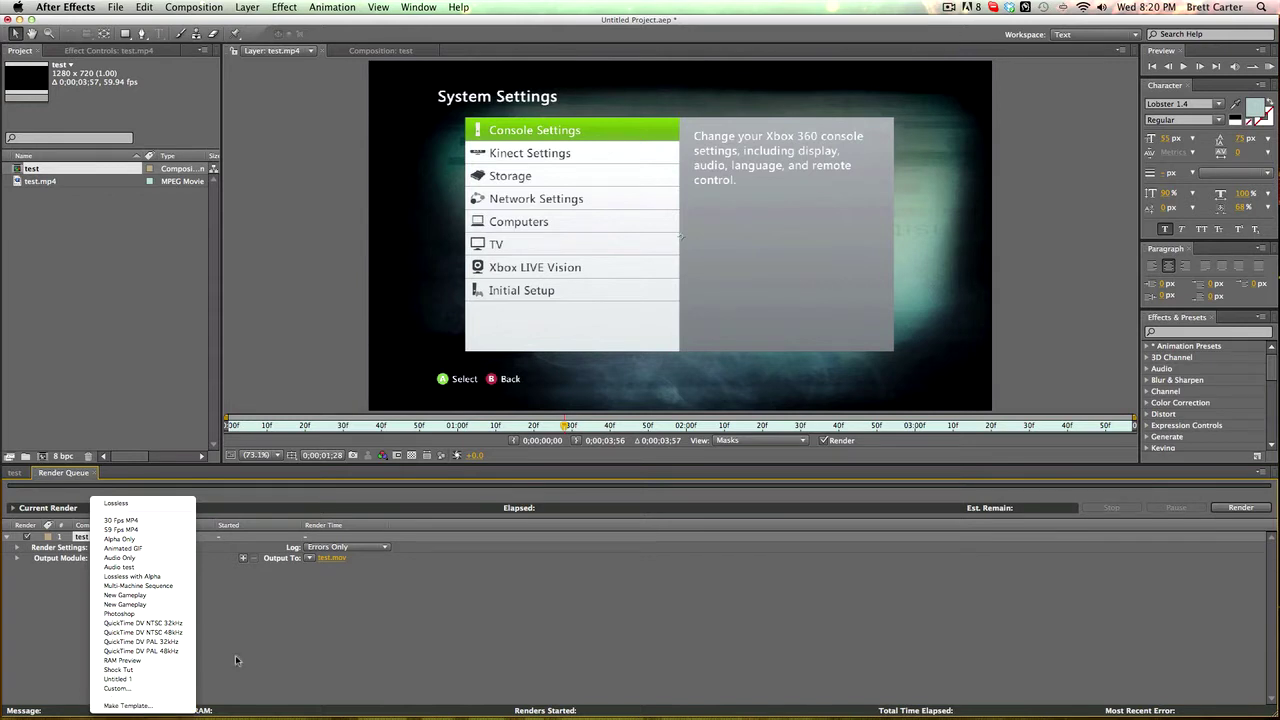
left_click(97, 560)
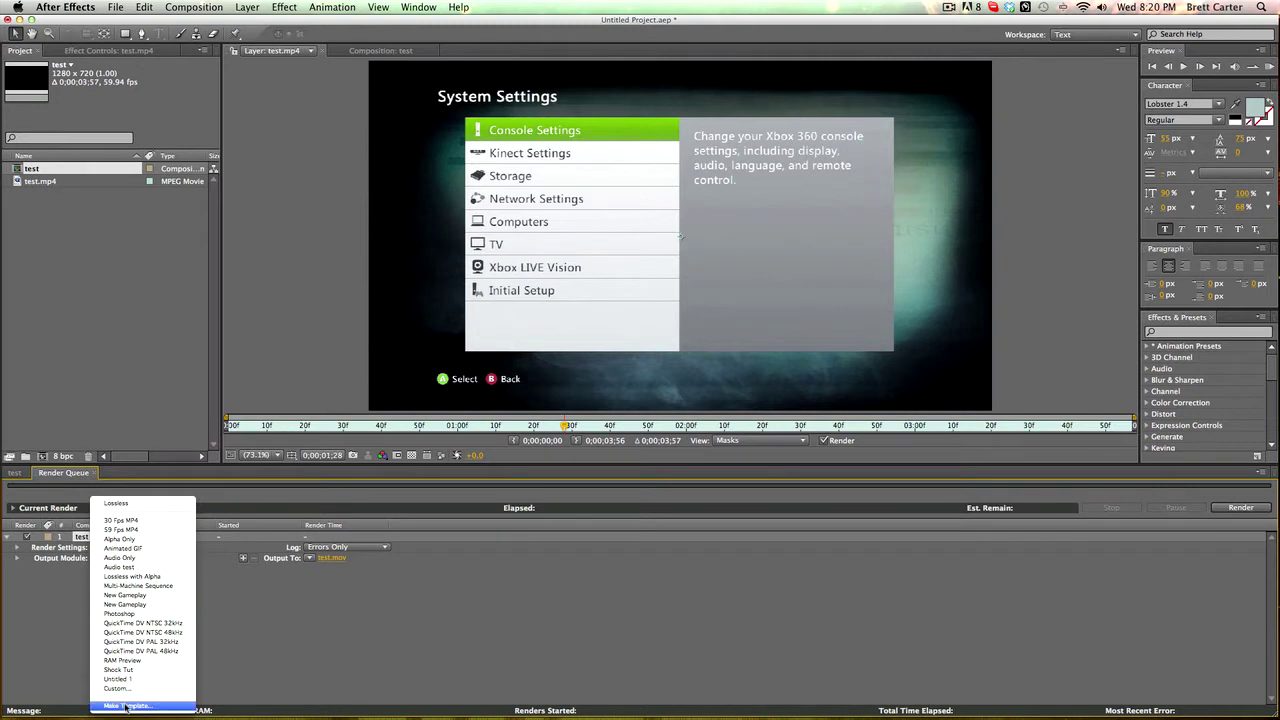
left_click(126, 706)
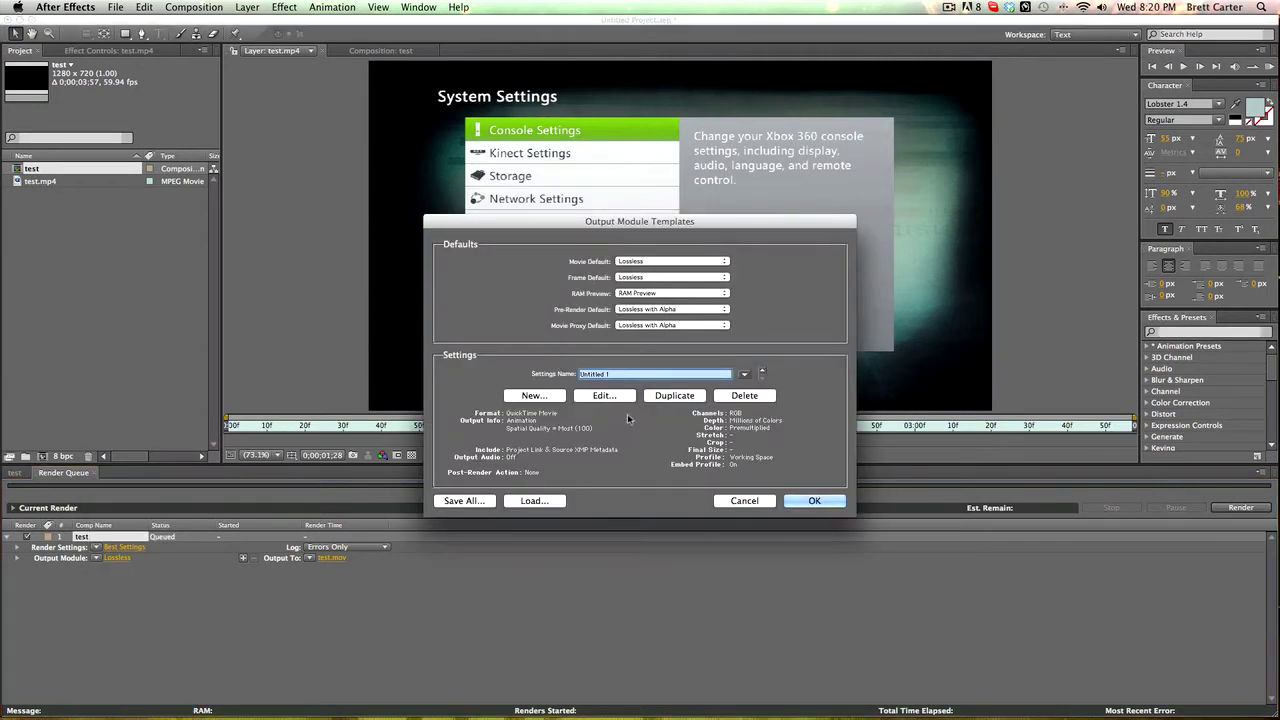
- Set the new template's format to H.264 with a 59.94 fps frame rate
left_click(605, 398)
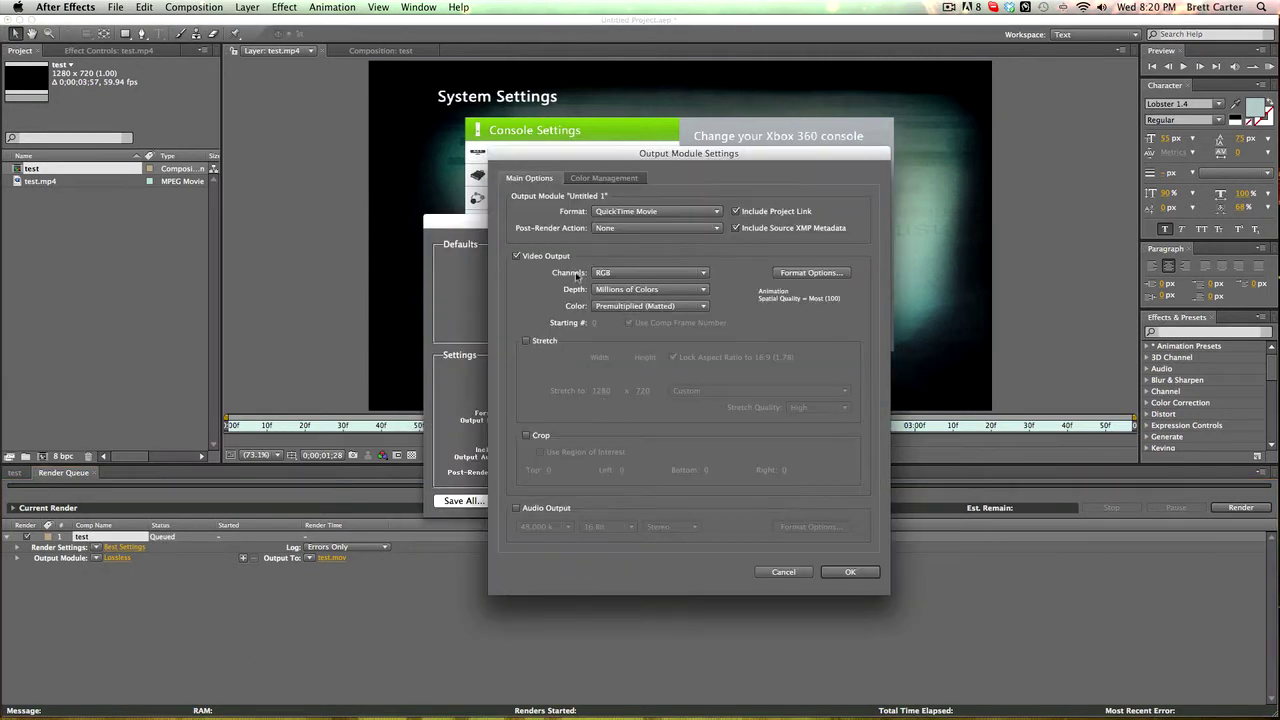
left_click(644, 216)
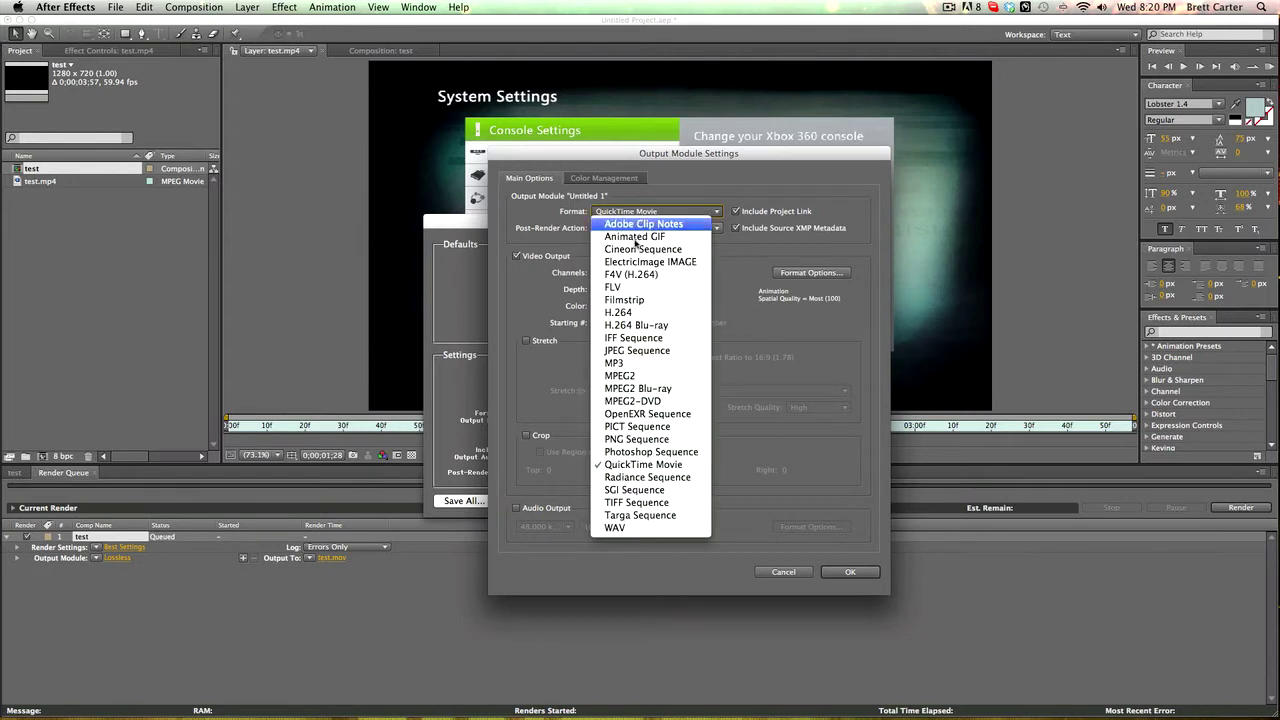
left_click(628, 316)
left_click(791, 275)
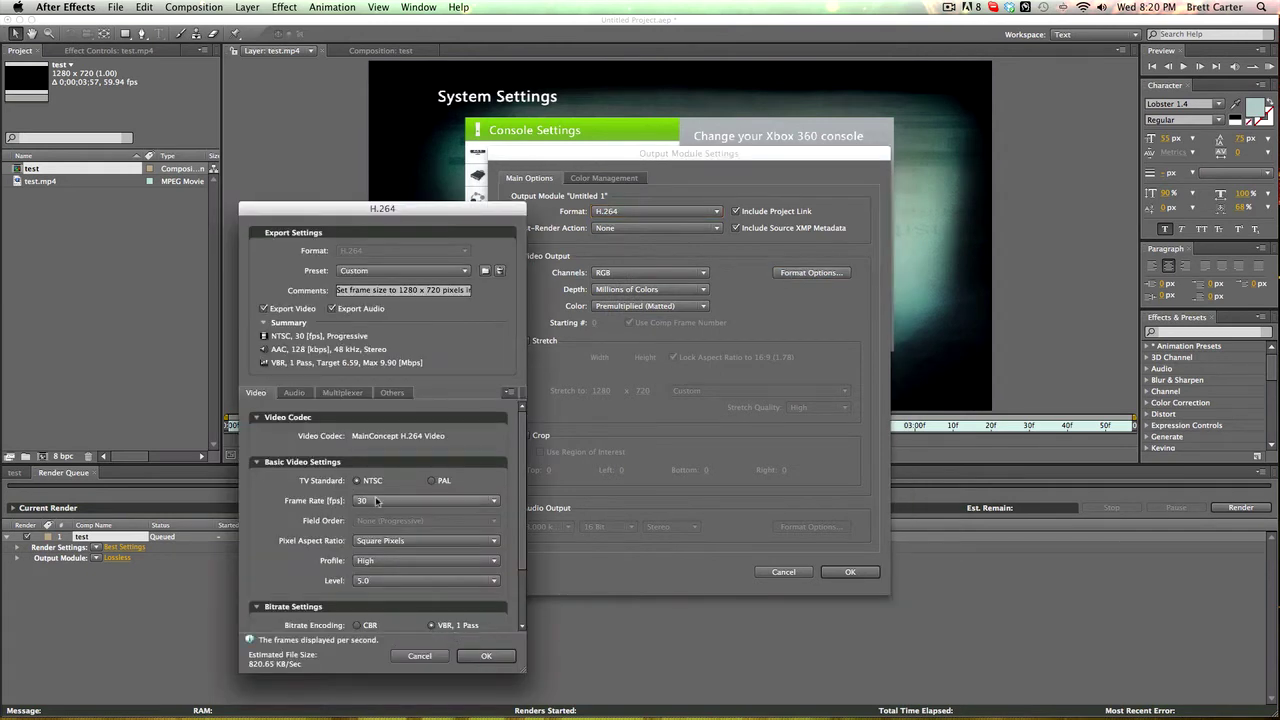
scroll(518, 516, "down", 3)
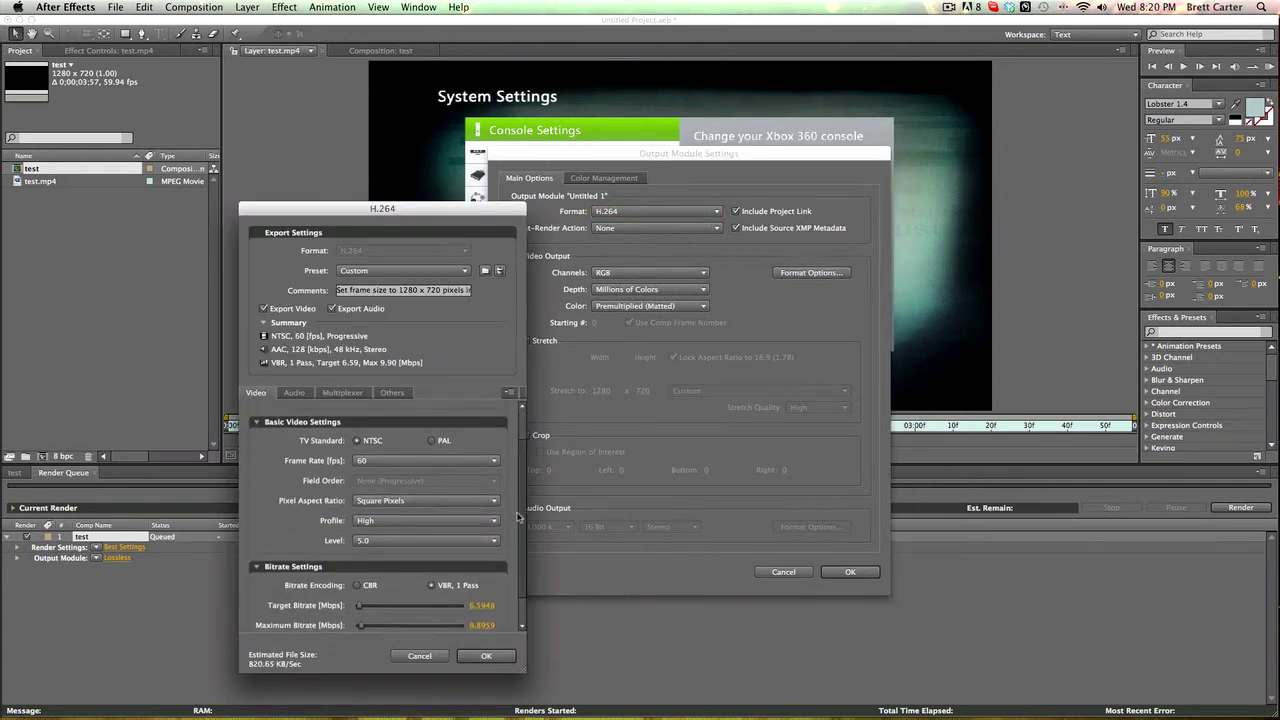
left_click(391, 456)
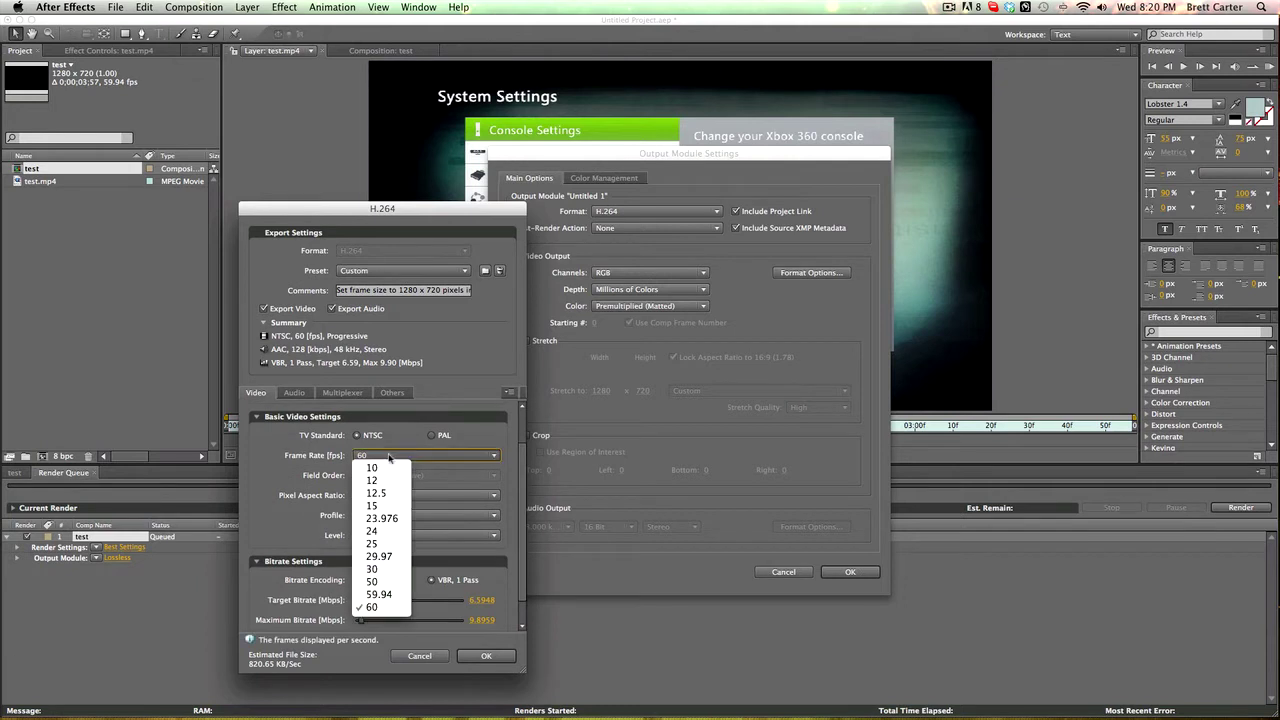
left_click(377, 595)
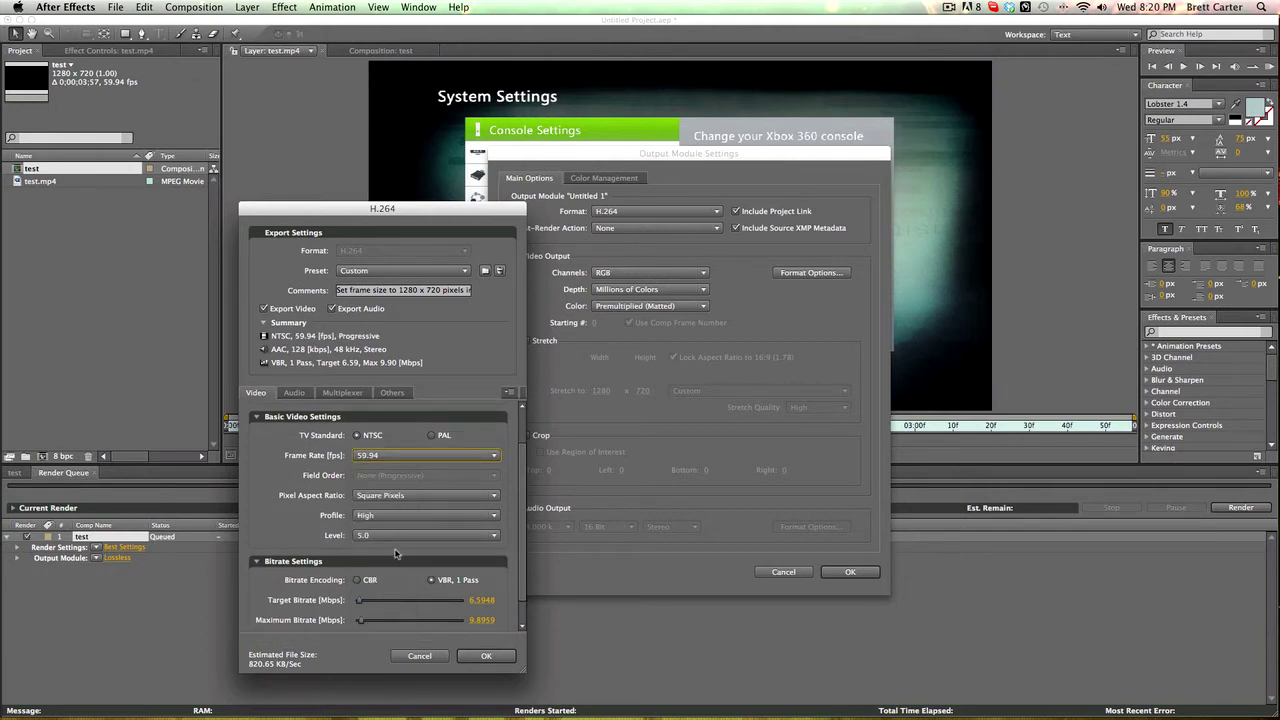
- Set the H.264 target and maximum bitrate to 14 Mbps
scroll(522, 516, "up", 2)
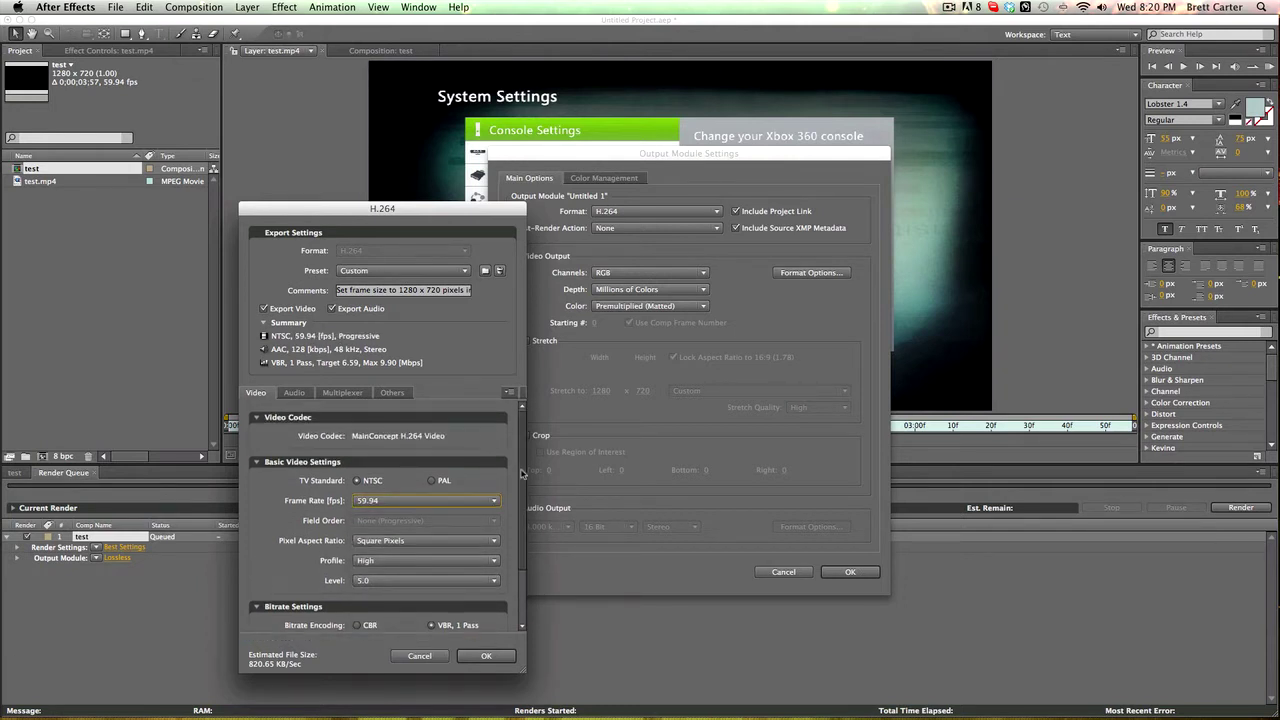
scroll(520, 500, "down", 2)
scroll(520, 520, "down", 2)
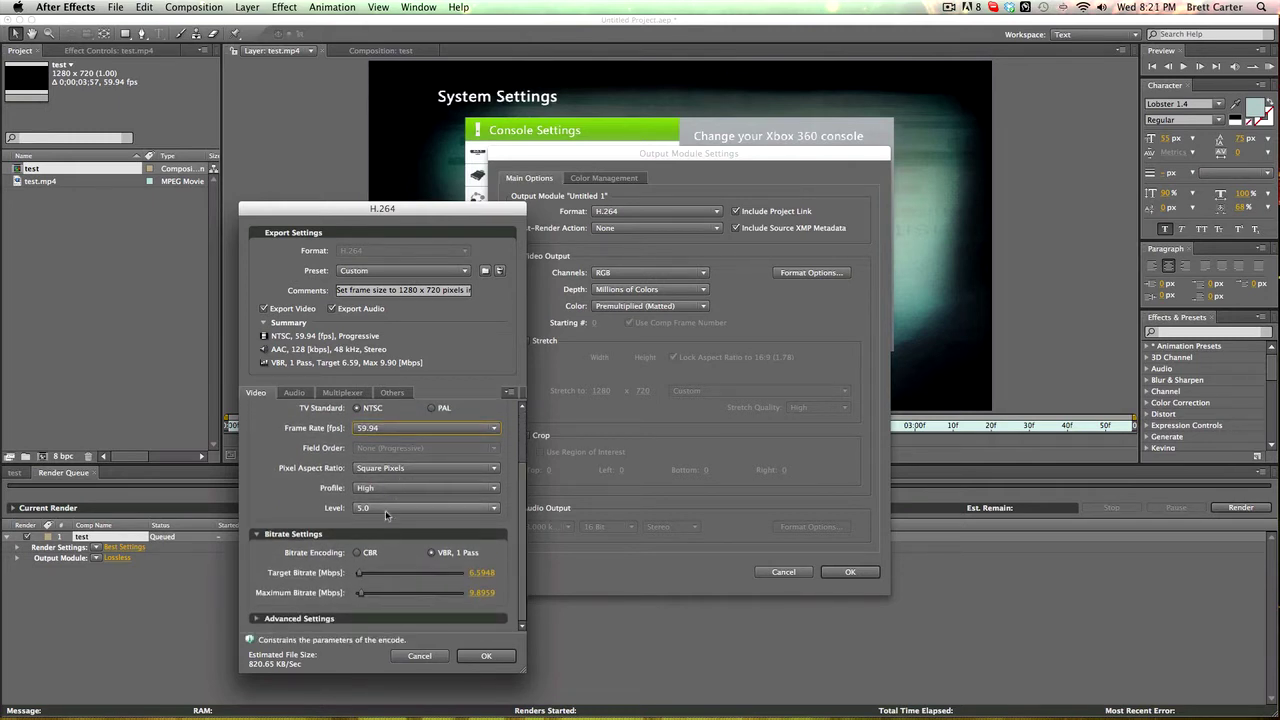
left_click(474, 573)
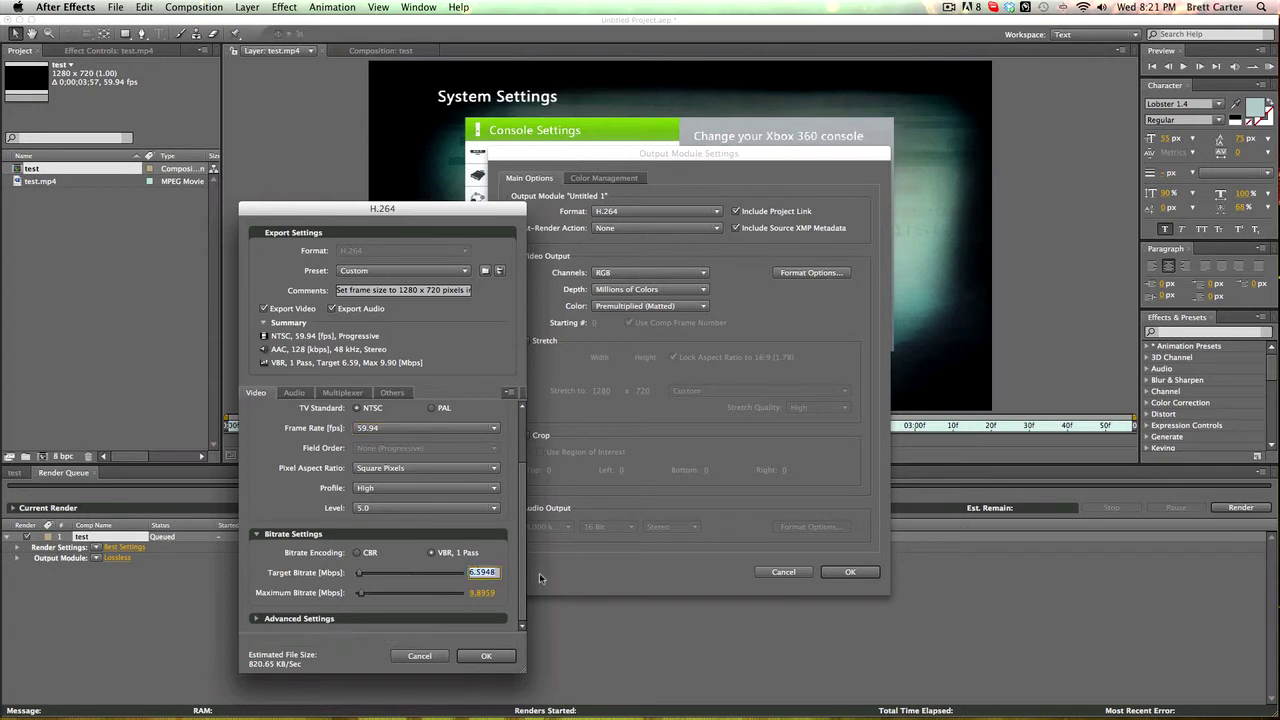
key("BackSpace")
type("14")
key("Return")
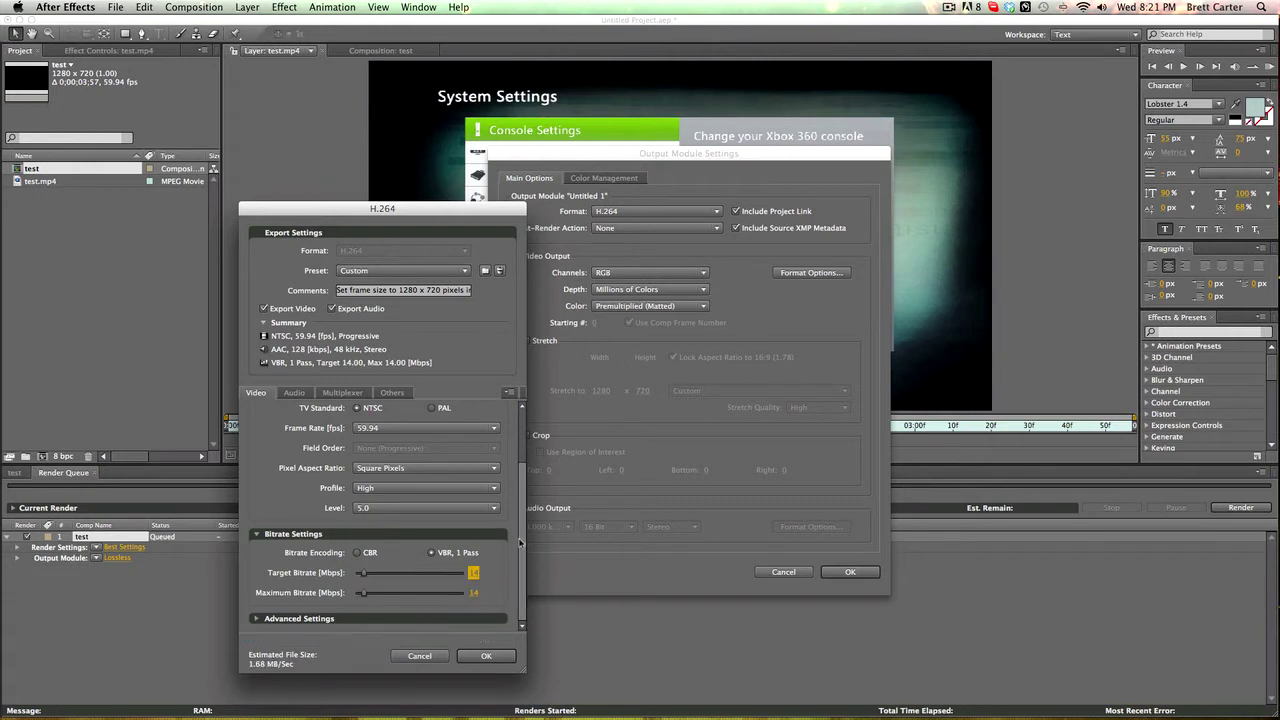
left_click(256, 619)
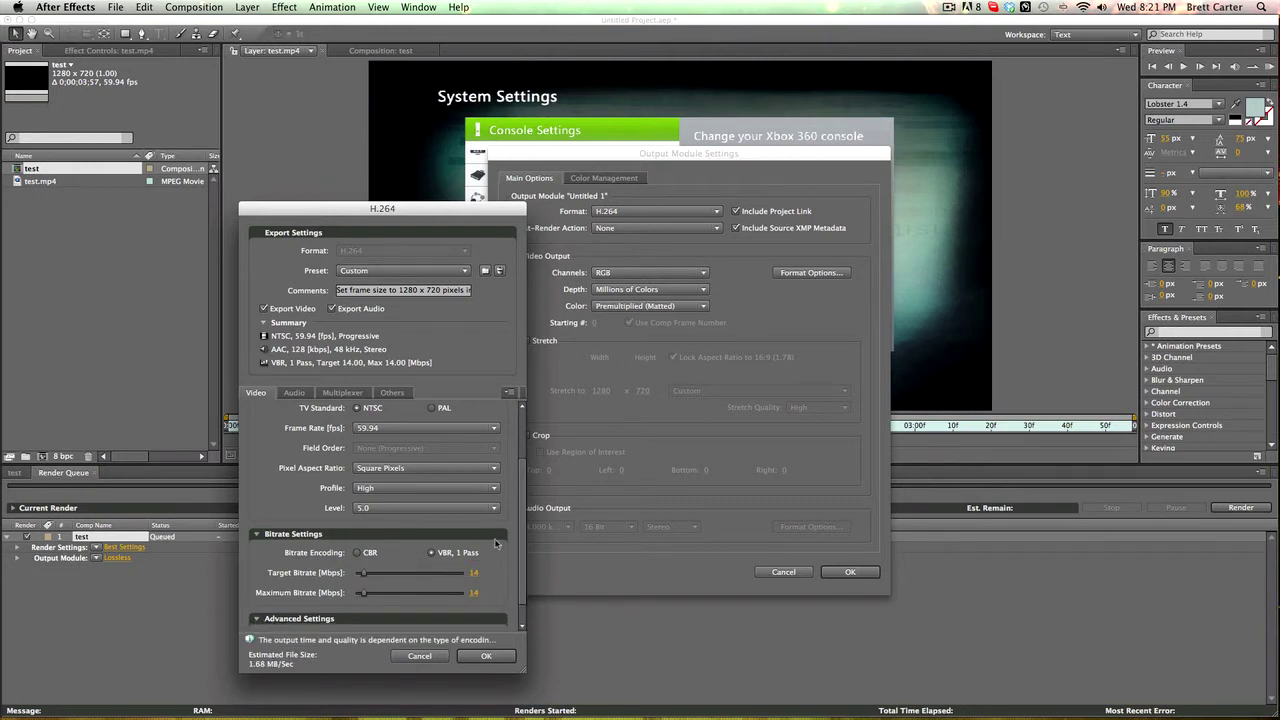
left_click_drag(521, 520, 519, 563)
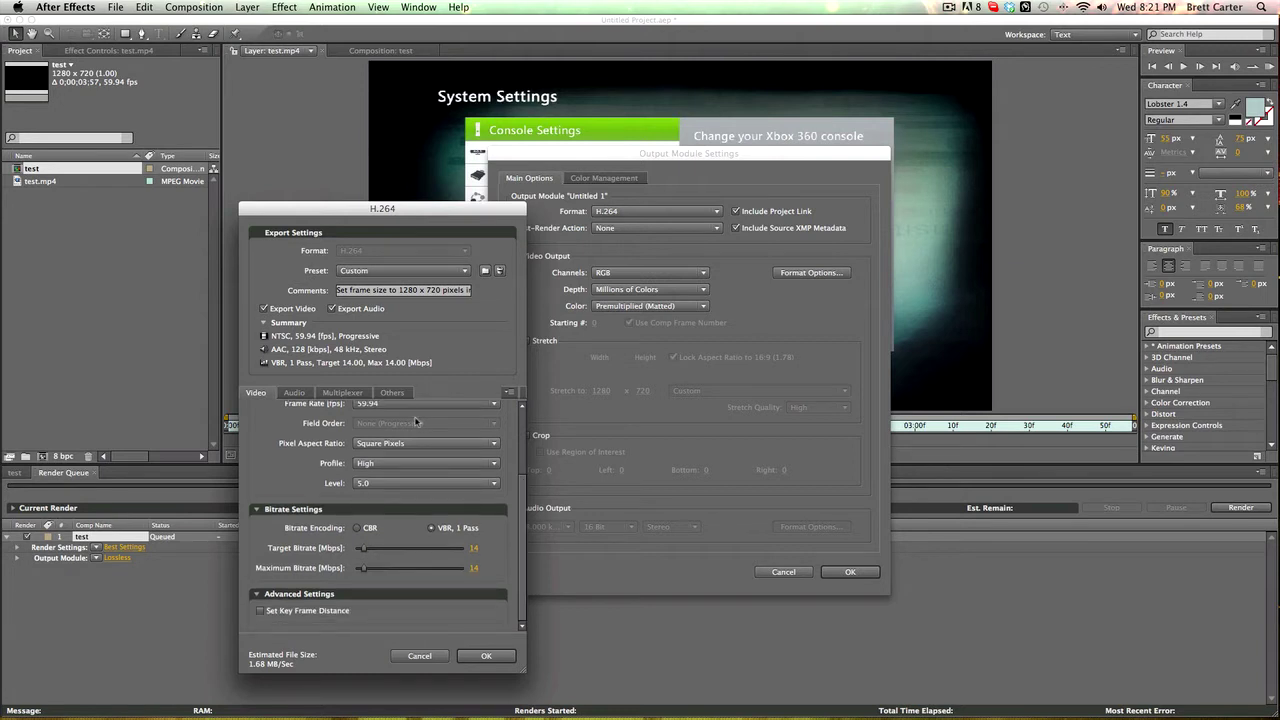
- Review the audio, multiplexer and other export tabs, then confirm the H.264 options
left_click(304, 395)
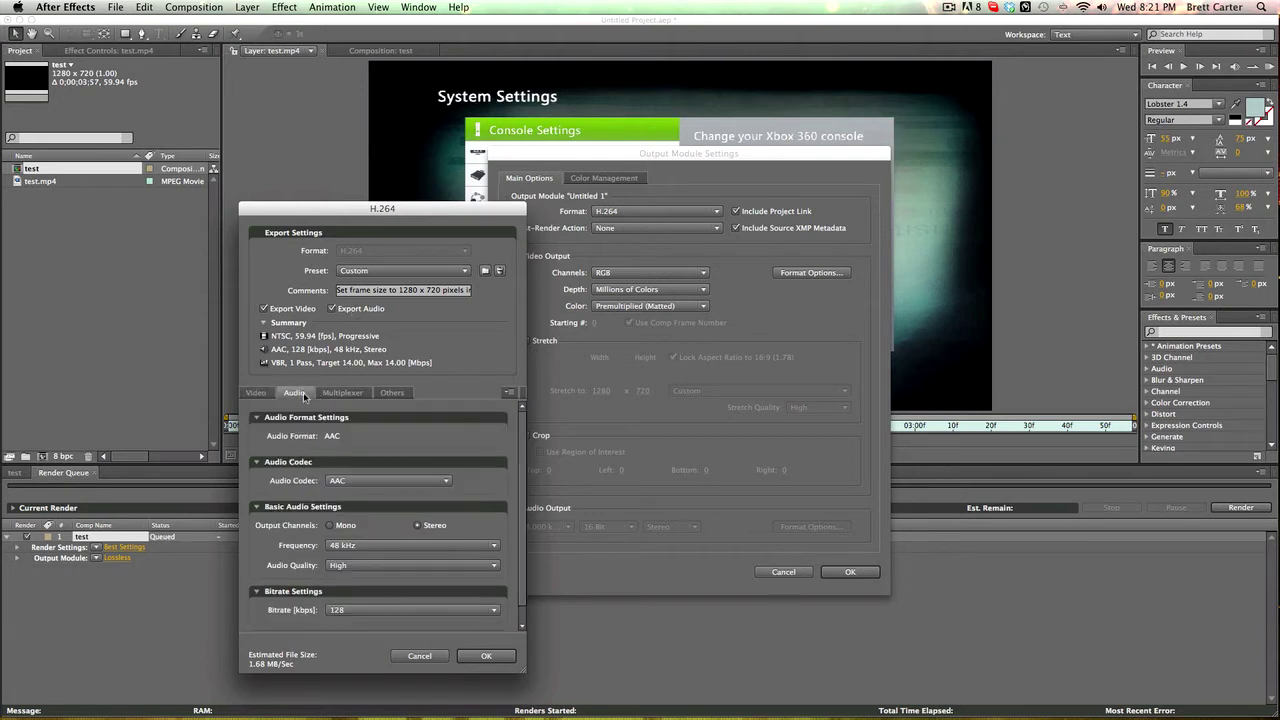
scroll(510, 462, "down", 2)
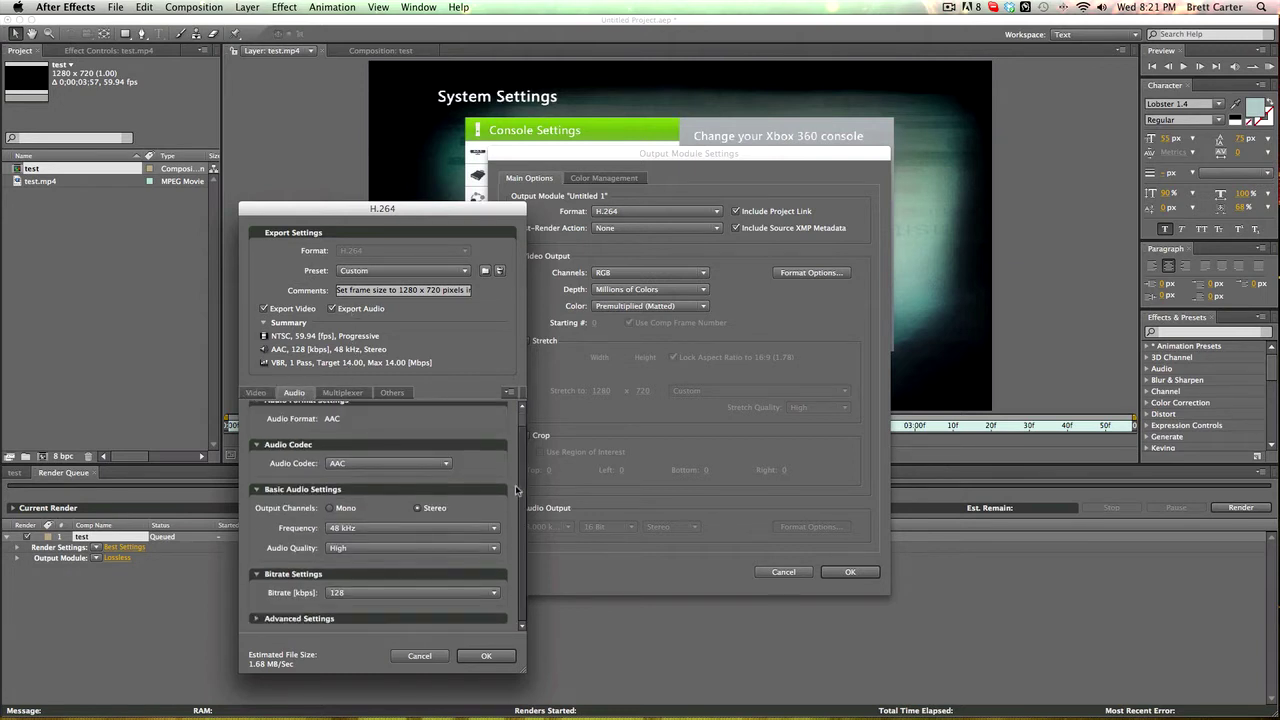
left_click(343, 393)
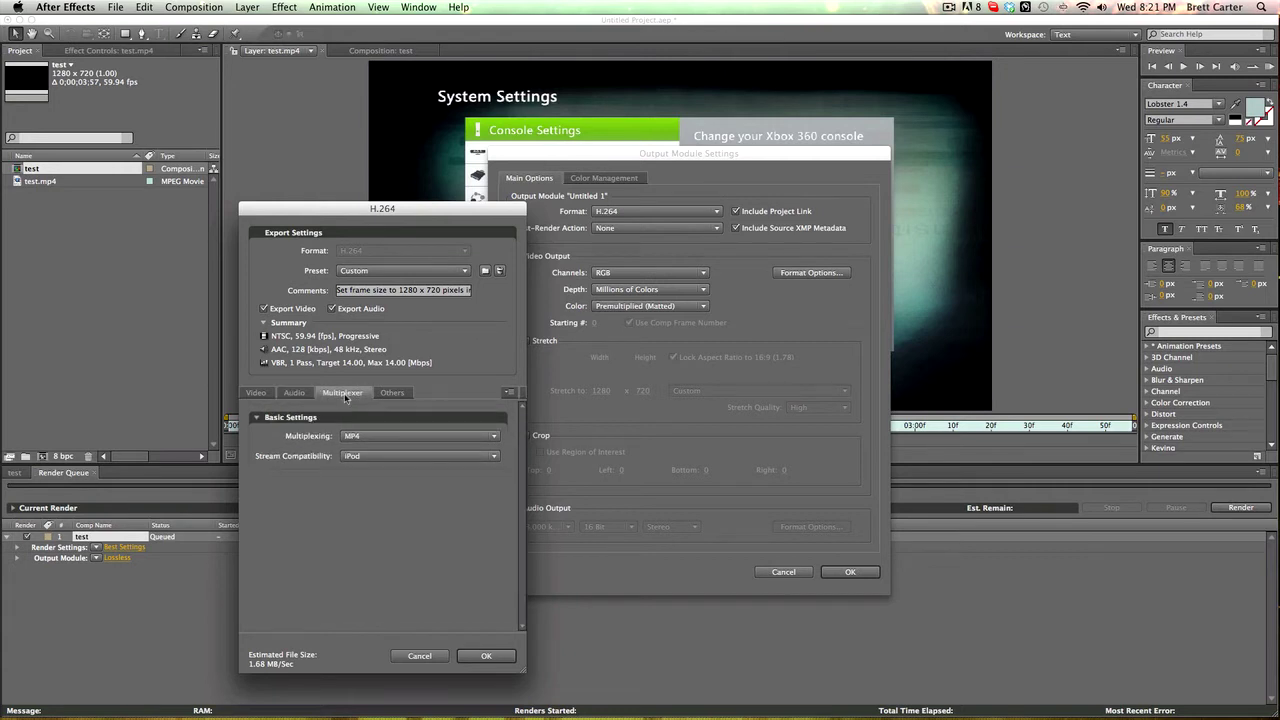
left_click(400, 394)
left_click(256, 393)
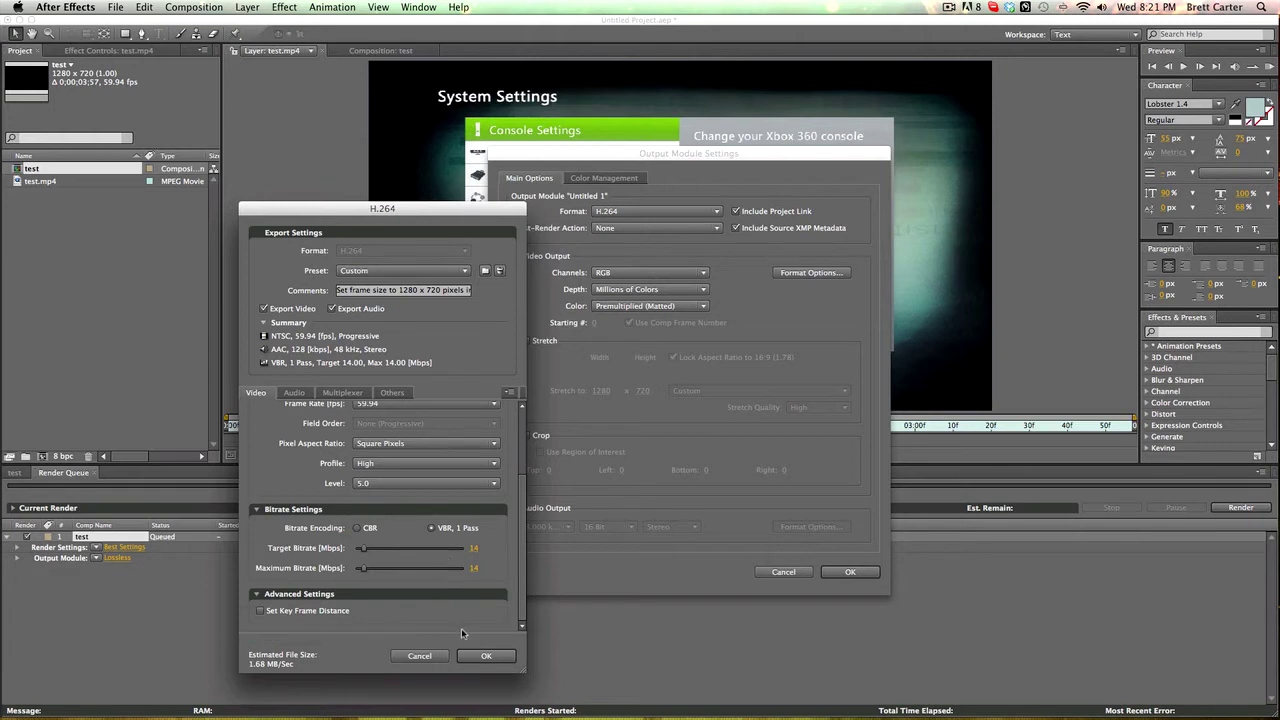
left_click(486, 656)
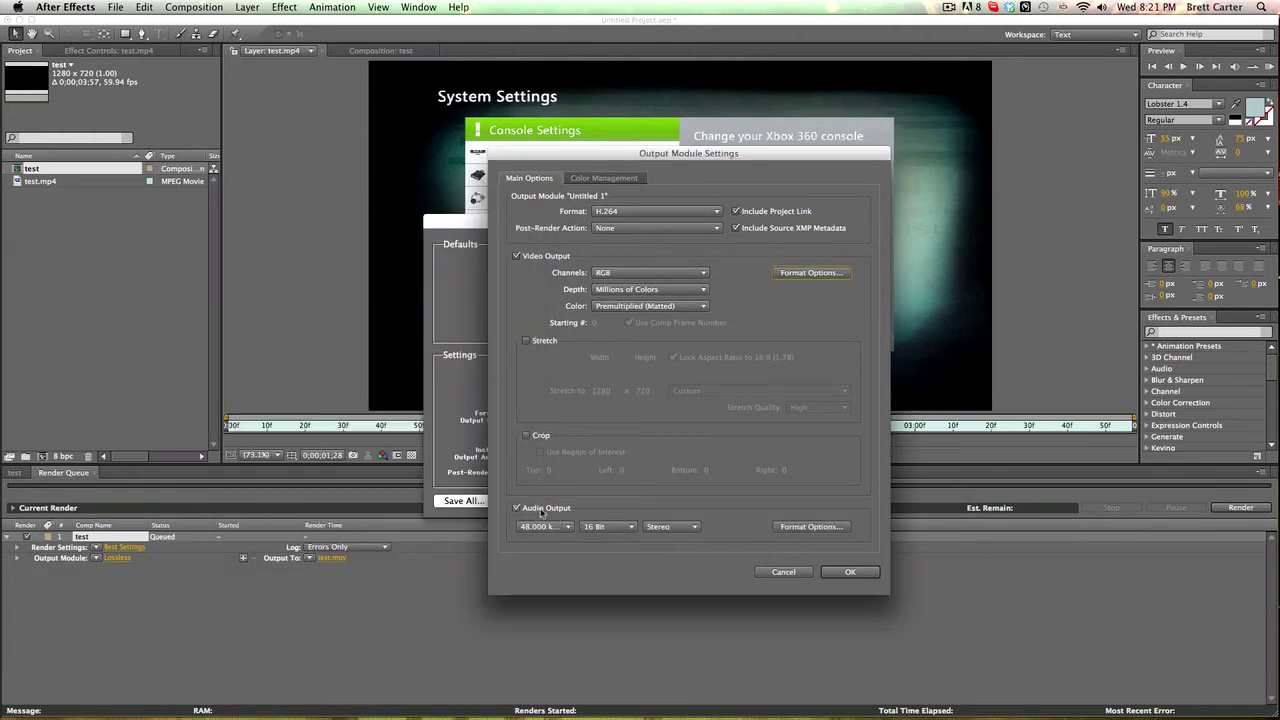
- Name the template Tut and save all templates as tut.aom, replacing the existing file
left_click(831, 572)
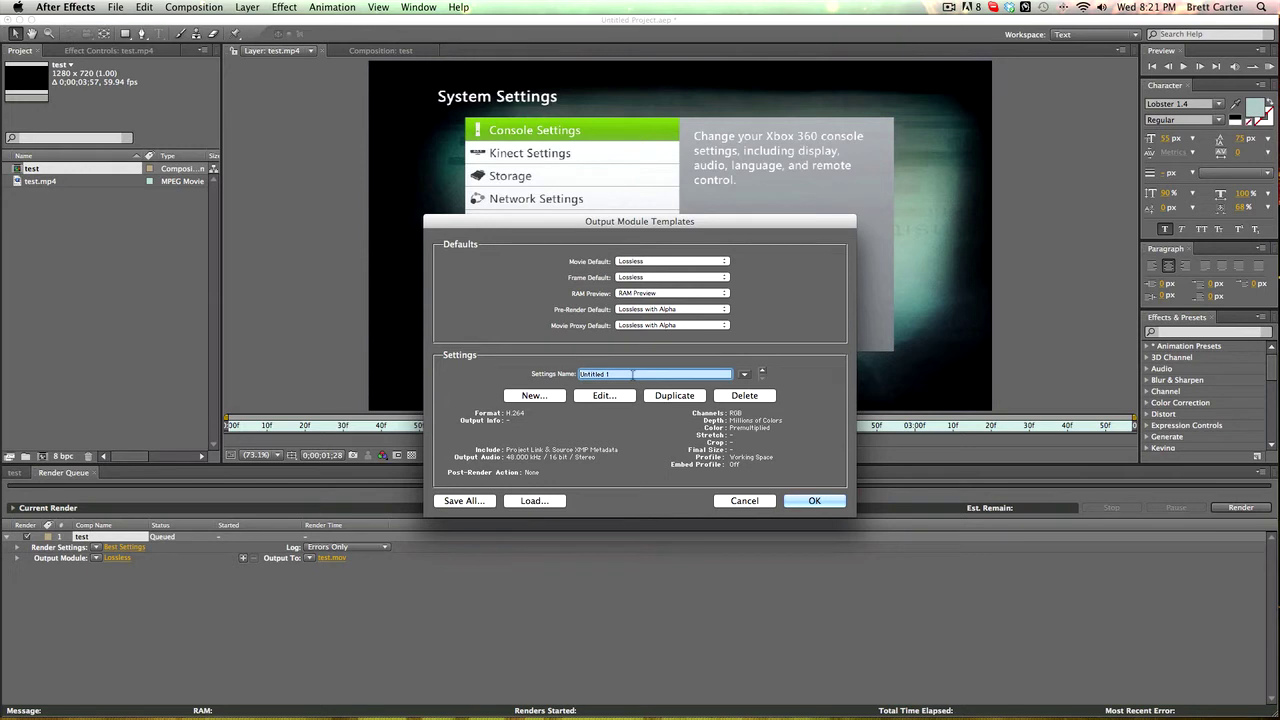
type("Tut")
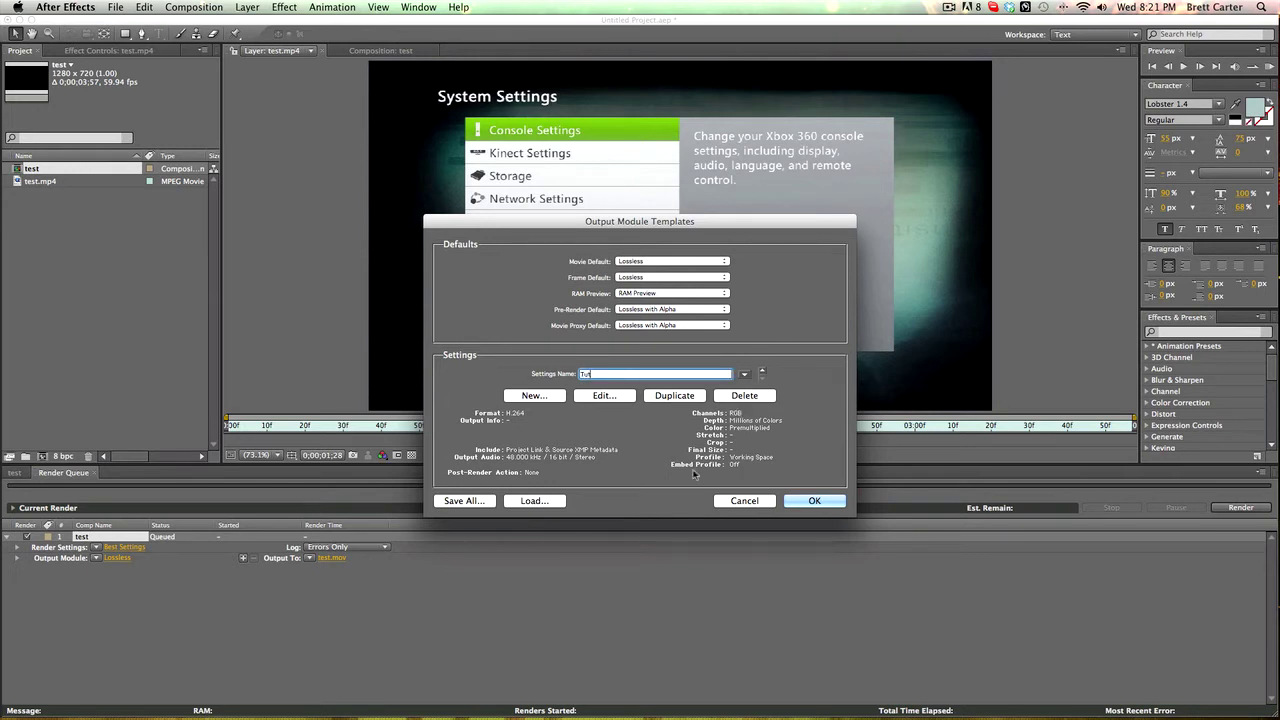
left_click(466, 498)
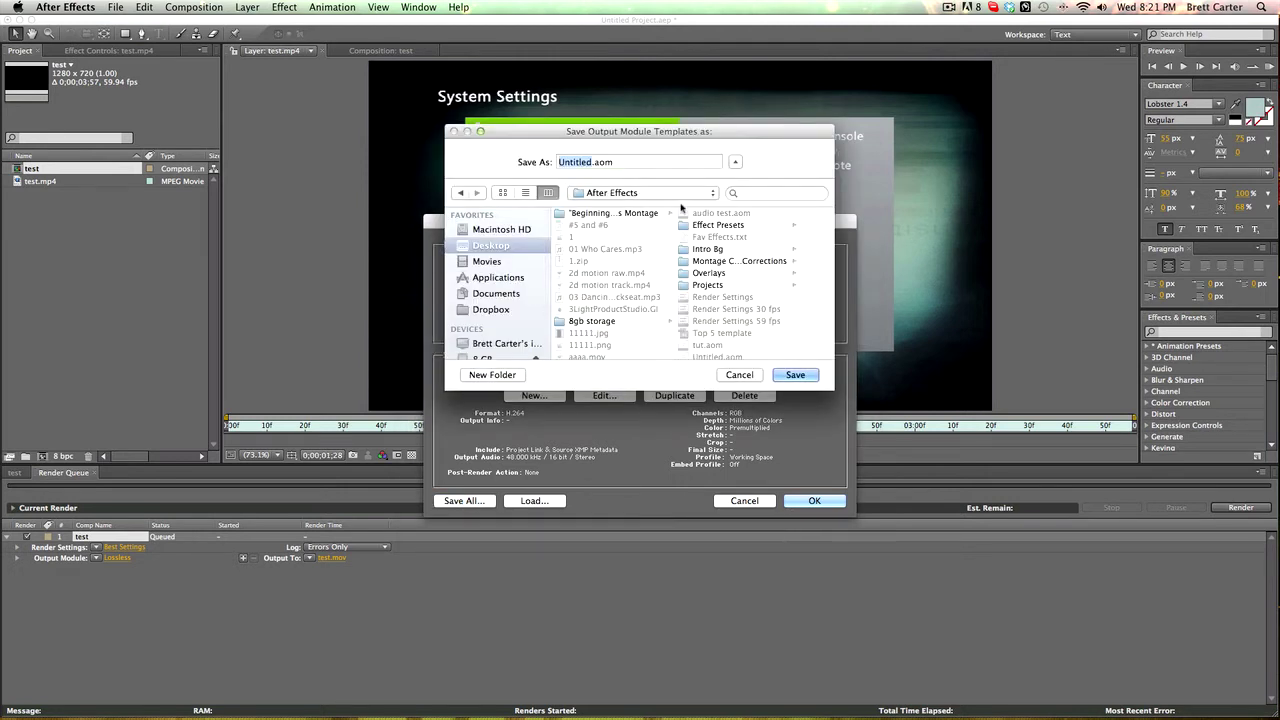
type("tut")
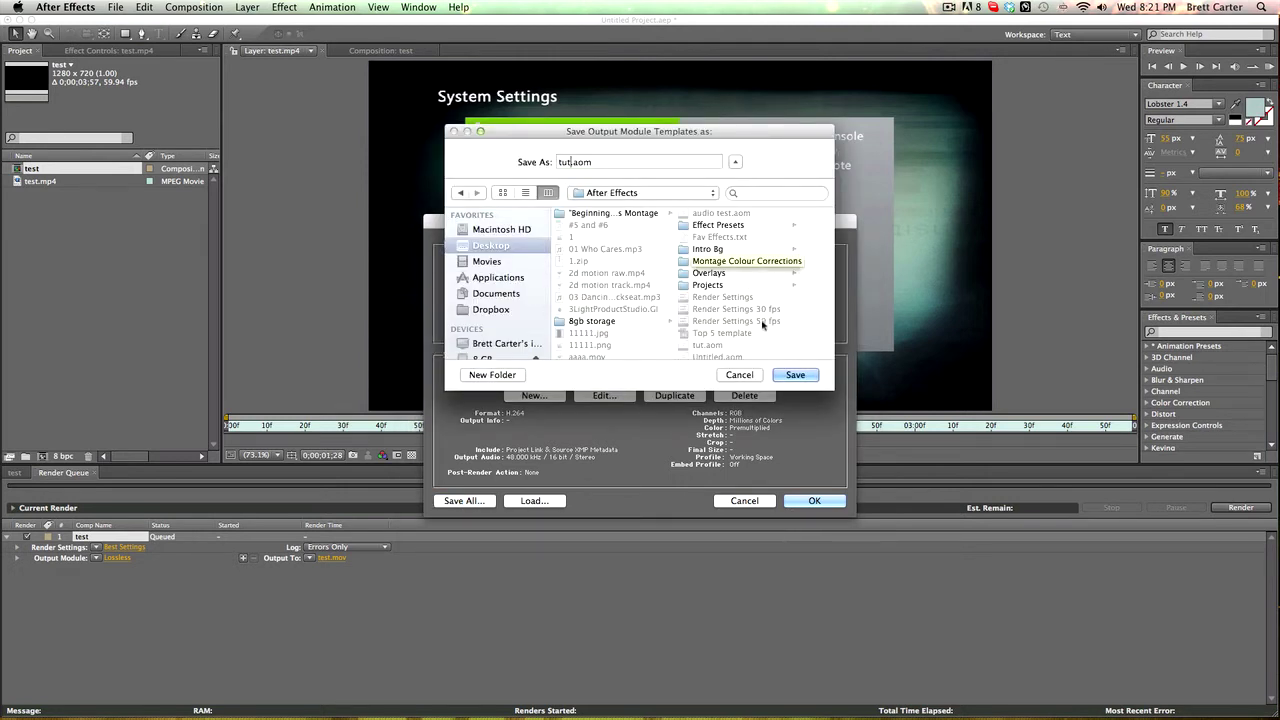
left_click(791, 379)
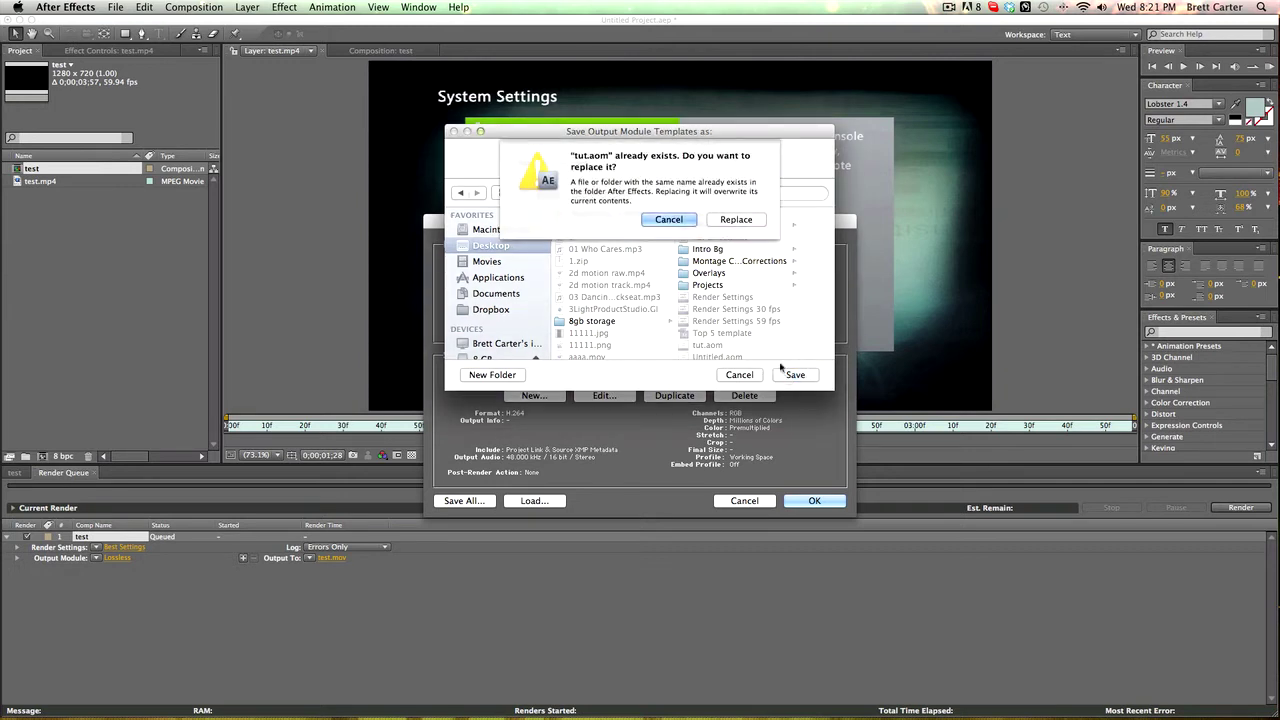
left_click(735, 220)
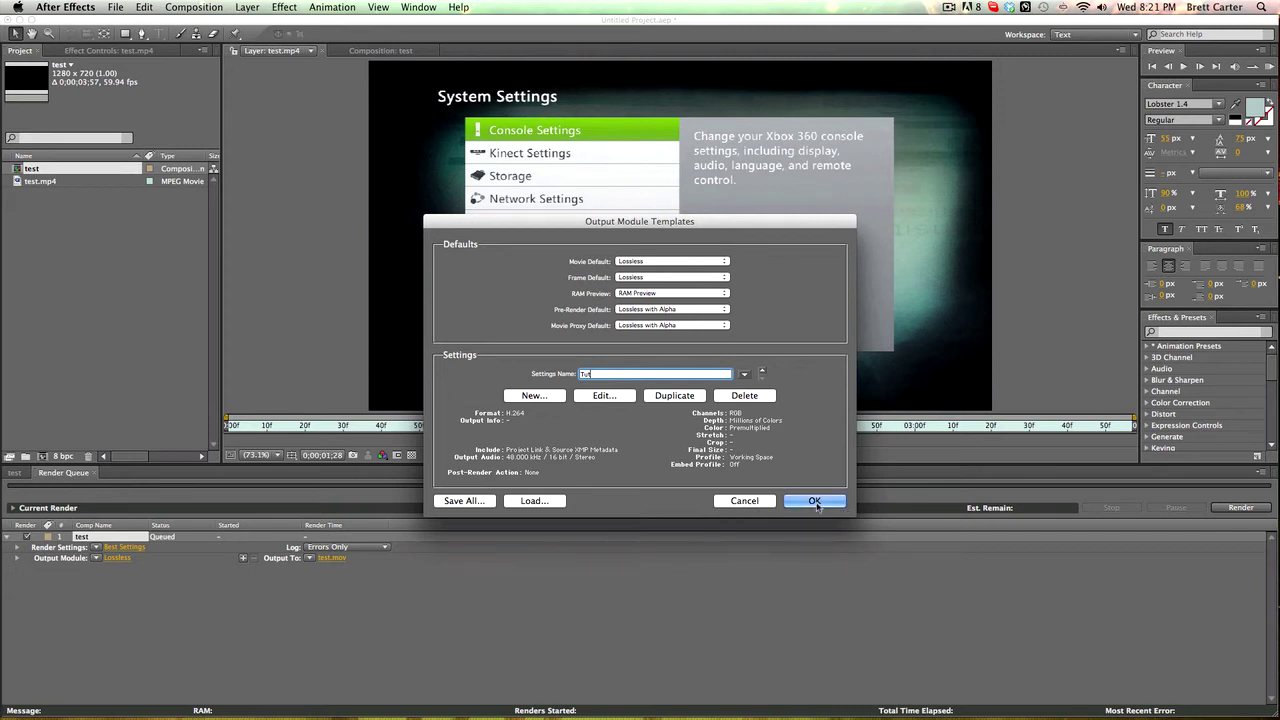
left_click(815, 501)
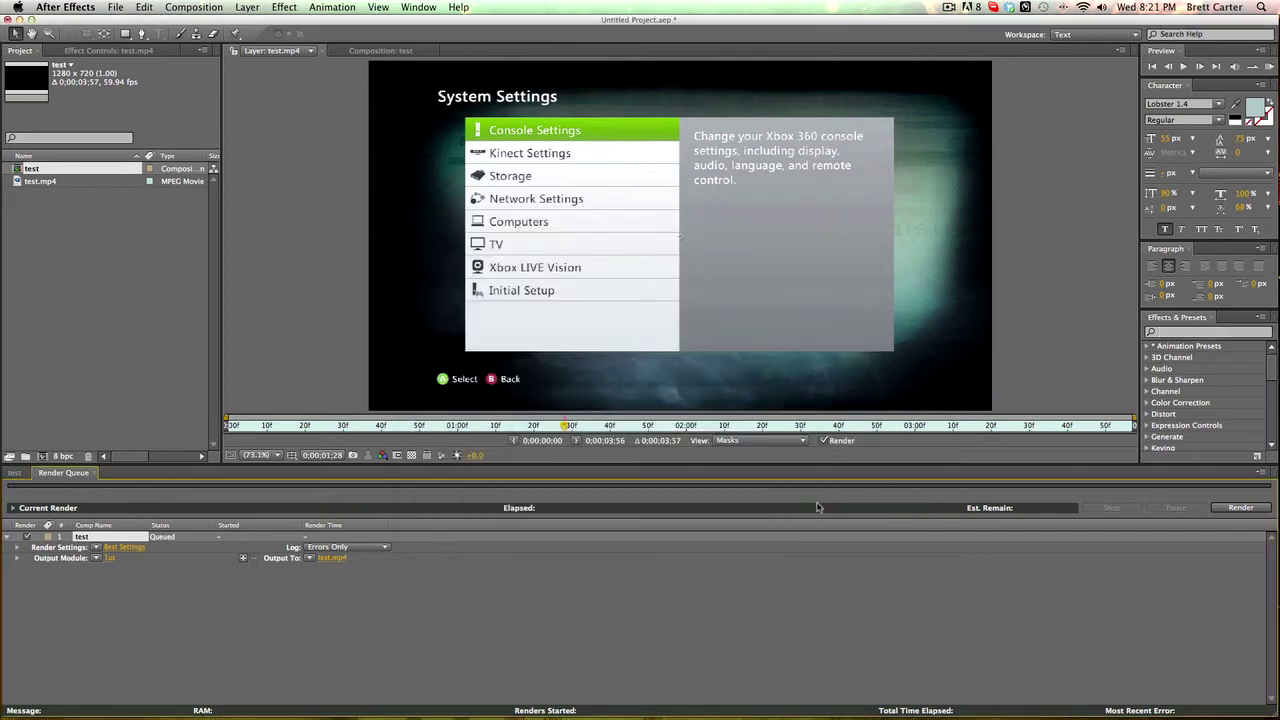
- Set the queued comp's Output Module to Tut, then reopen the preset list
left_click(97, 560)
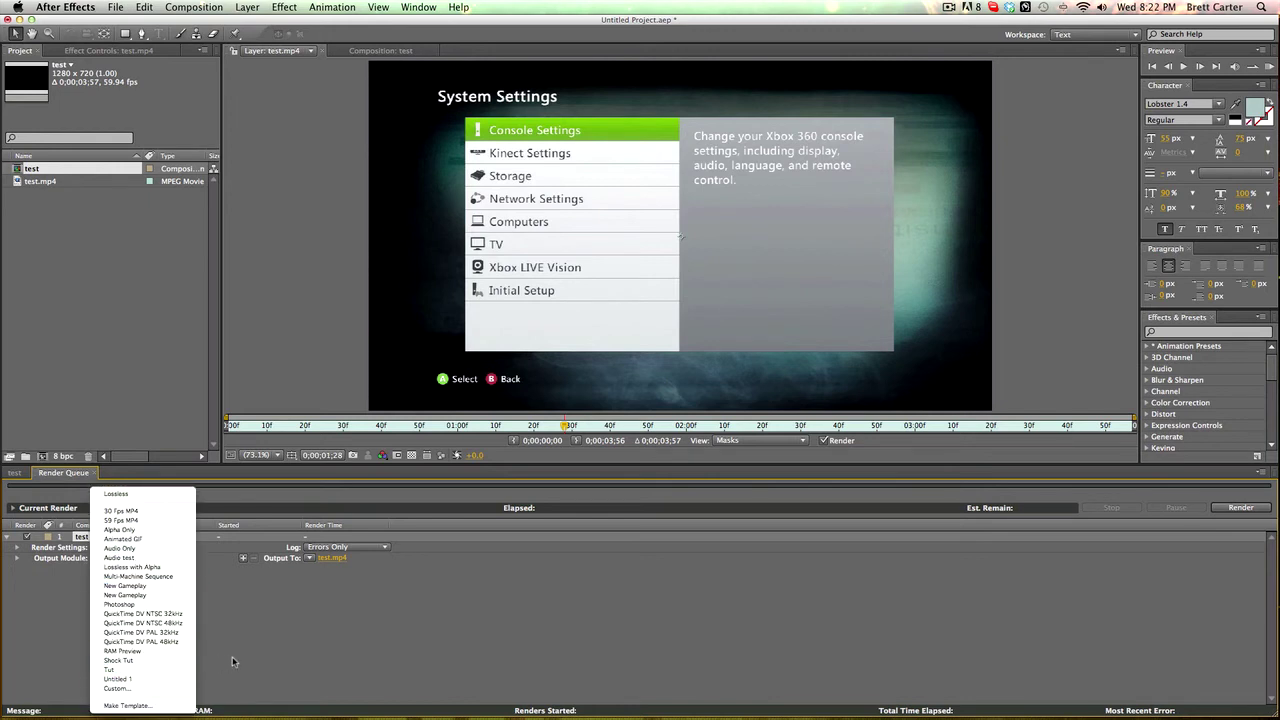
left_click(151, 668)
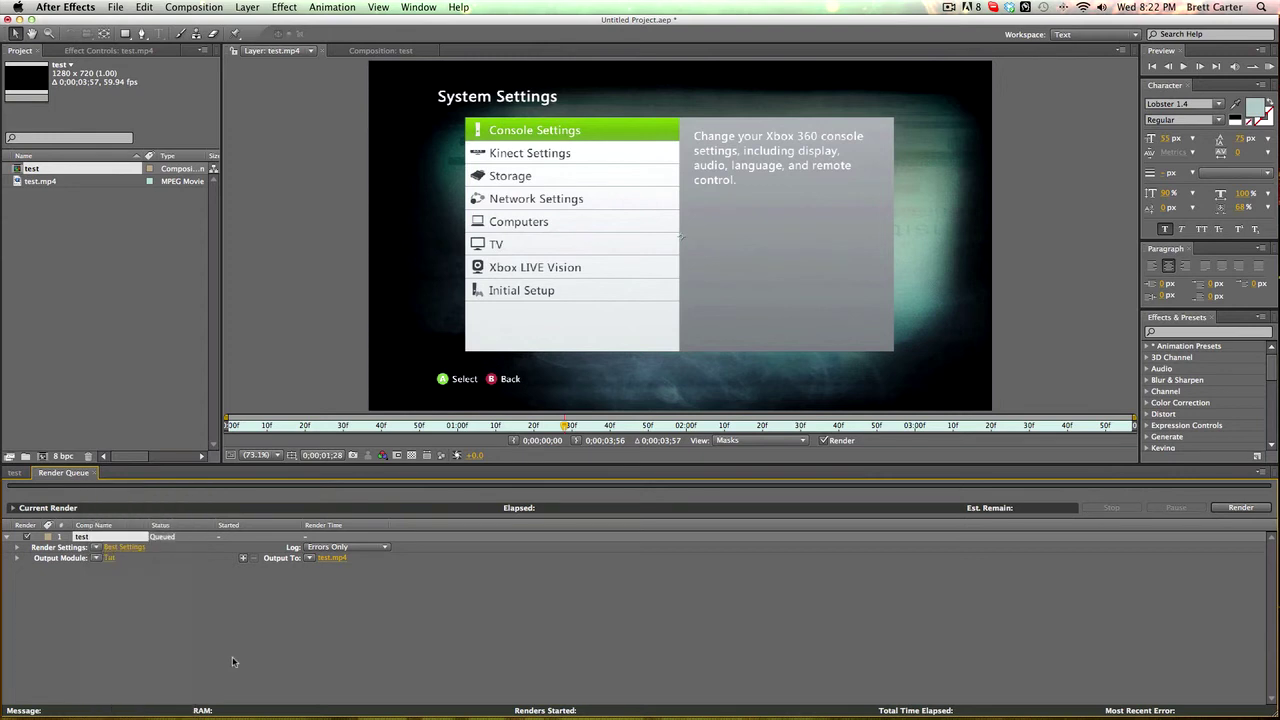
left_click(97, 559)
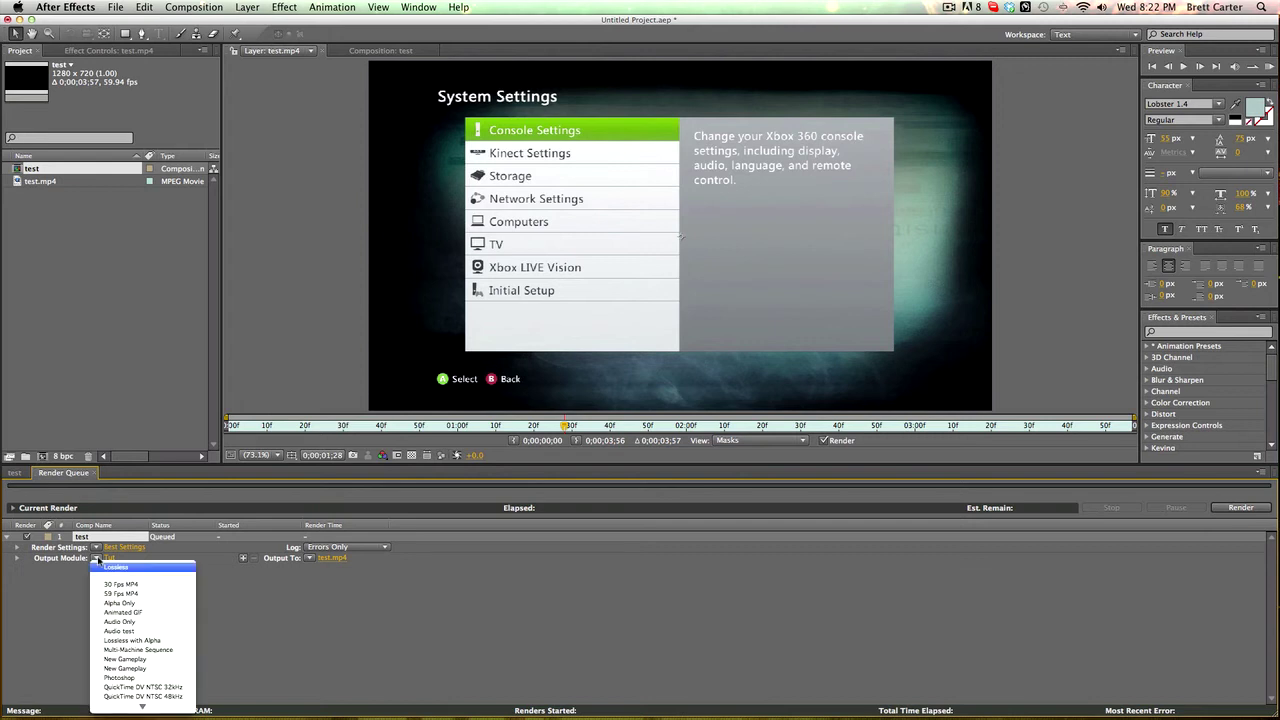
scroll(150, 628, "down", 3)
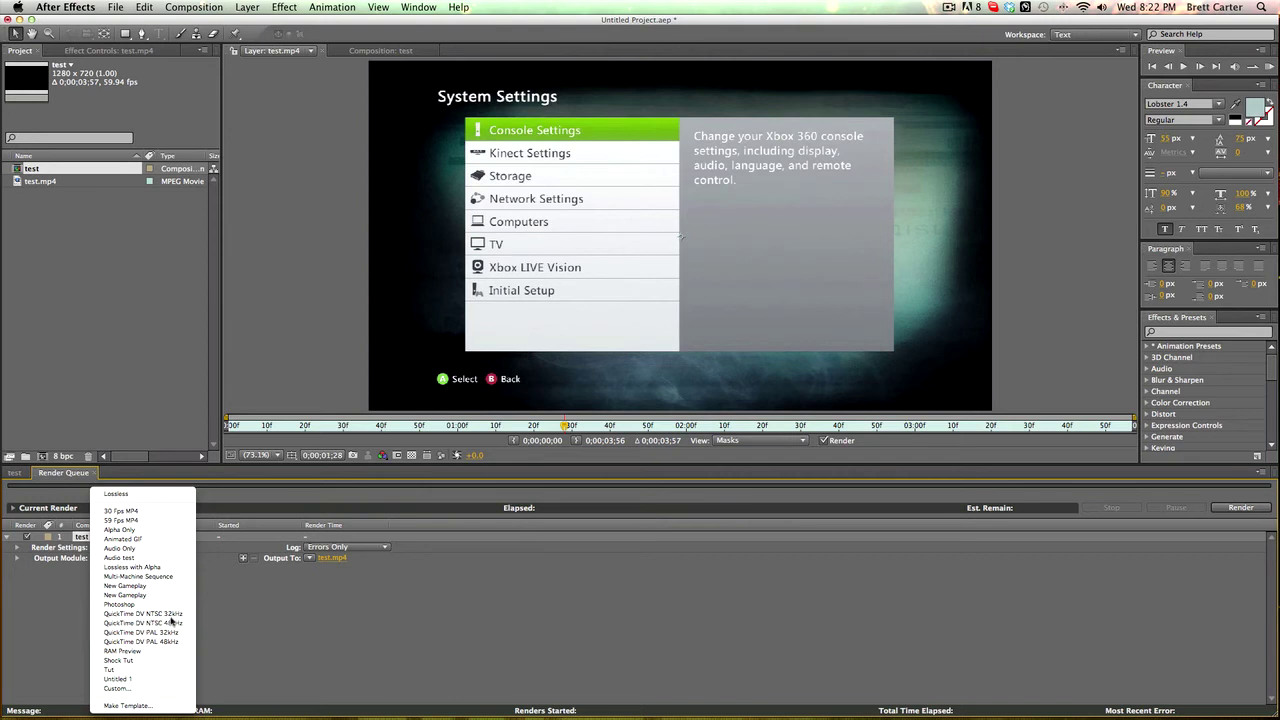
- Load output module templates from tut.aom, accepting the duplicate-names warning
left_click(136, 706)
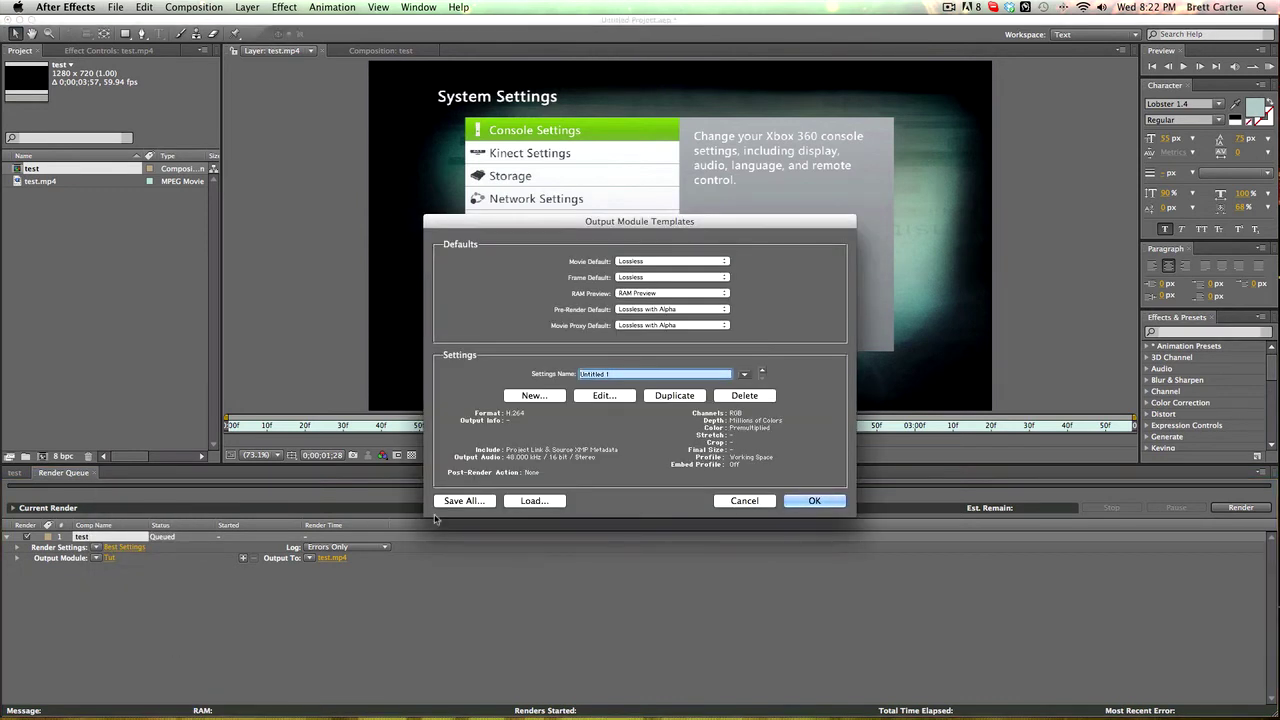
left_click(544, 501)
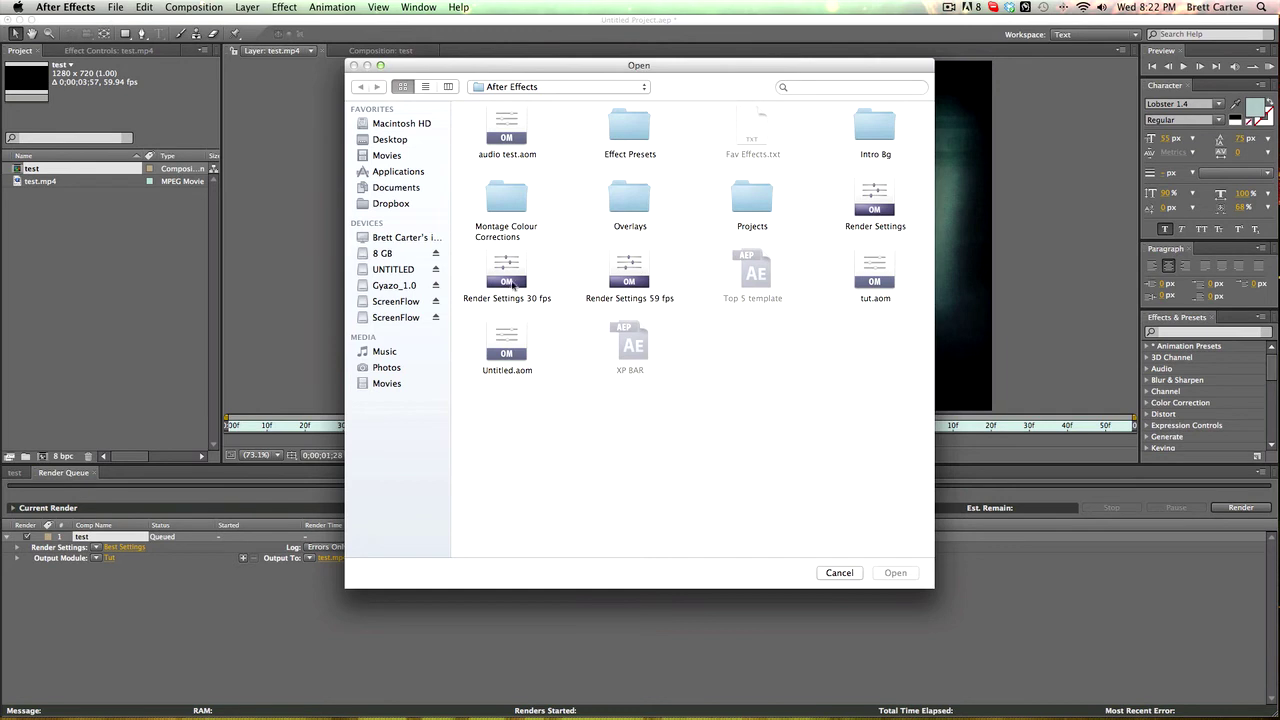
left_click(867, 285)
left_click(886, 573)
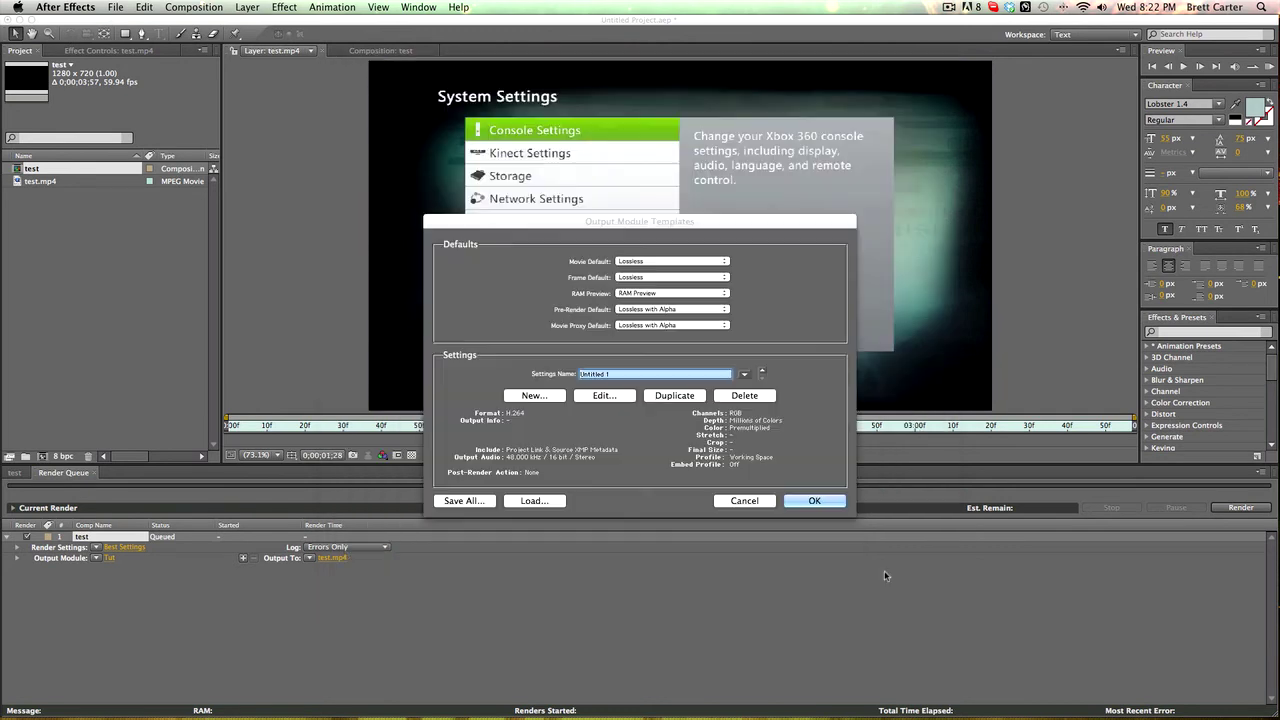
left_click(758, 234)
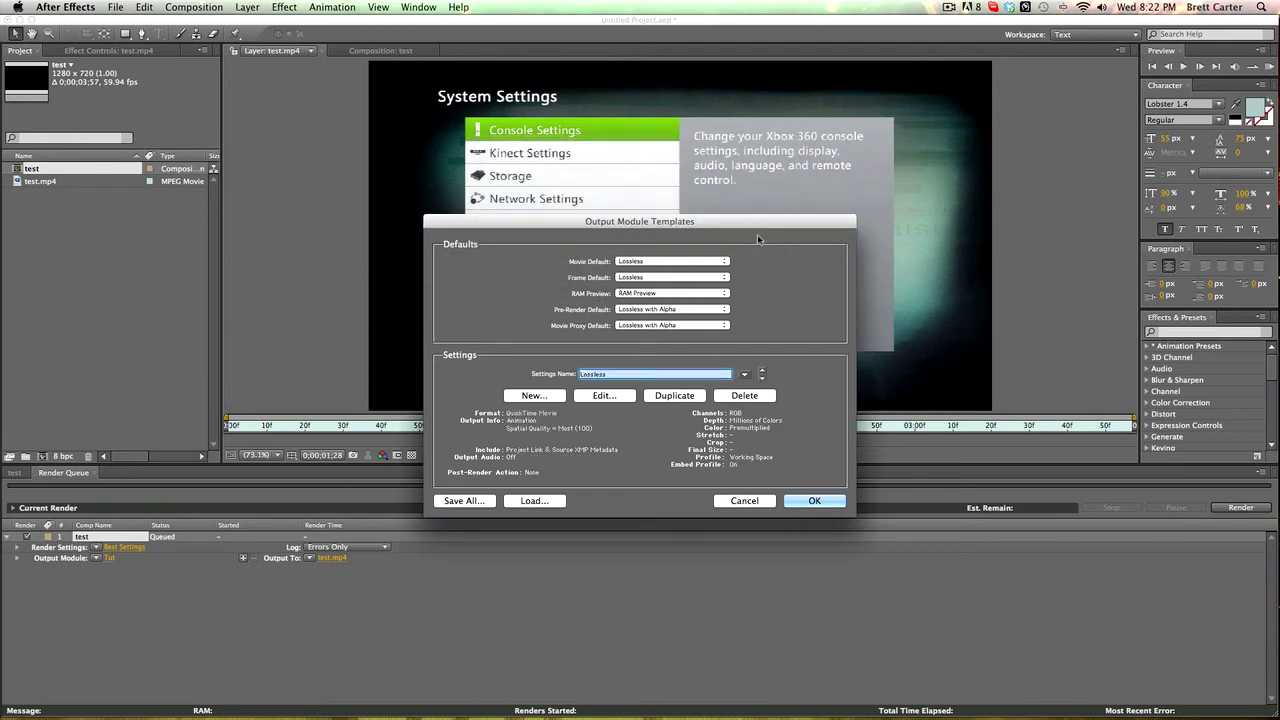
left_click(763, 507)
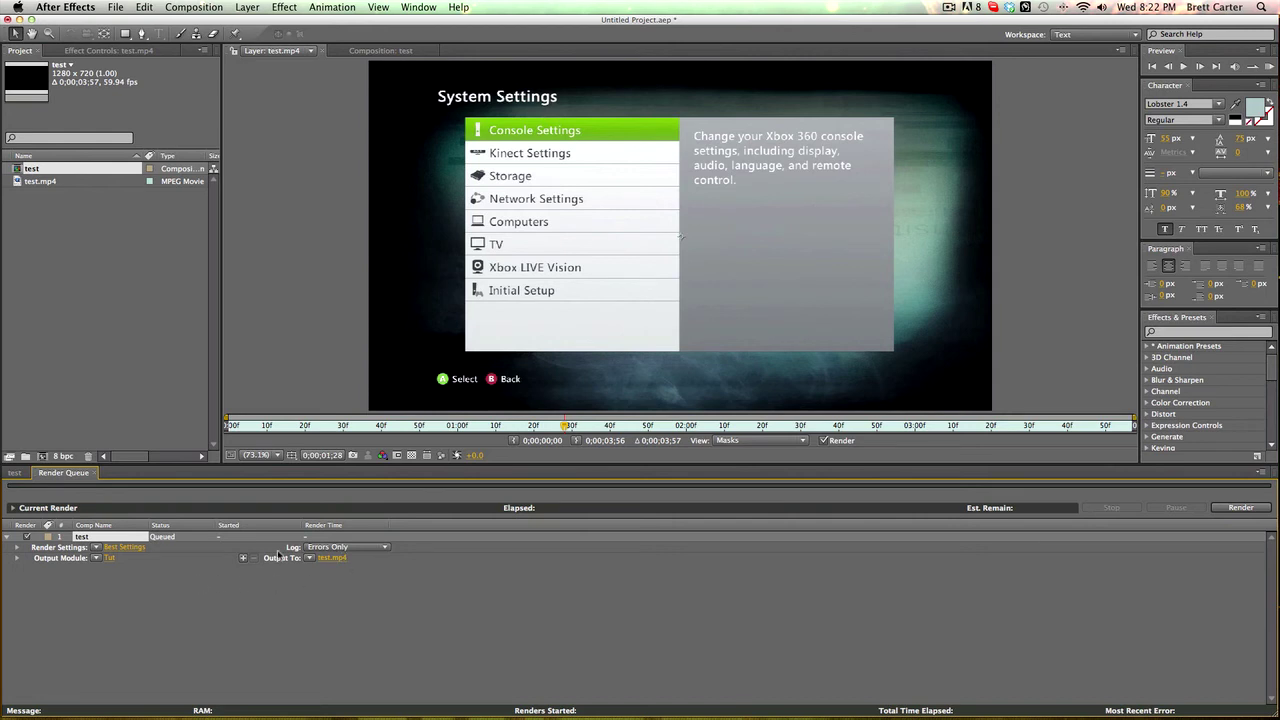
- Check Best Settings and the Output To file without changes, then return to the test timeline
left_click(131, 549)
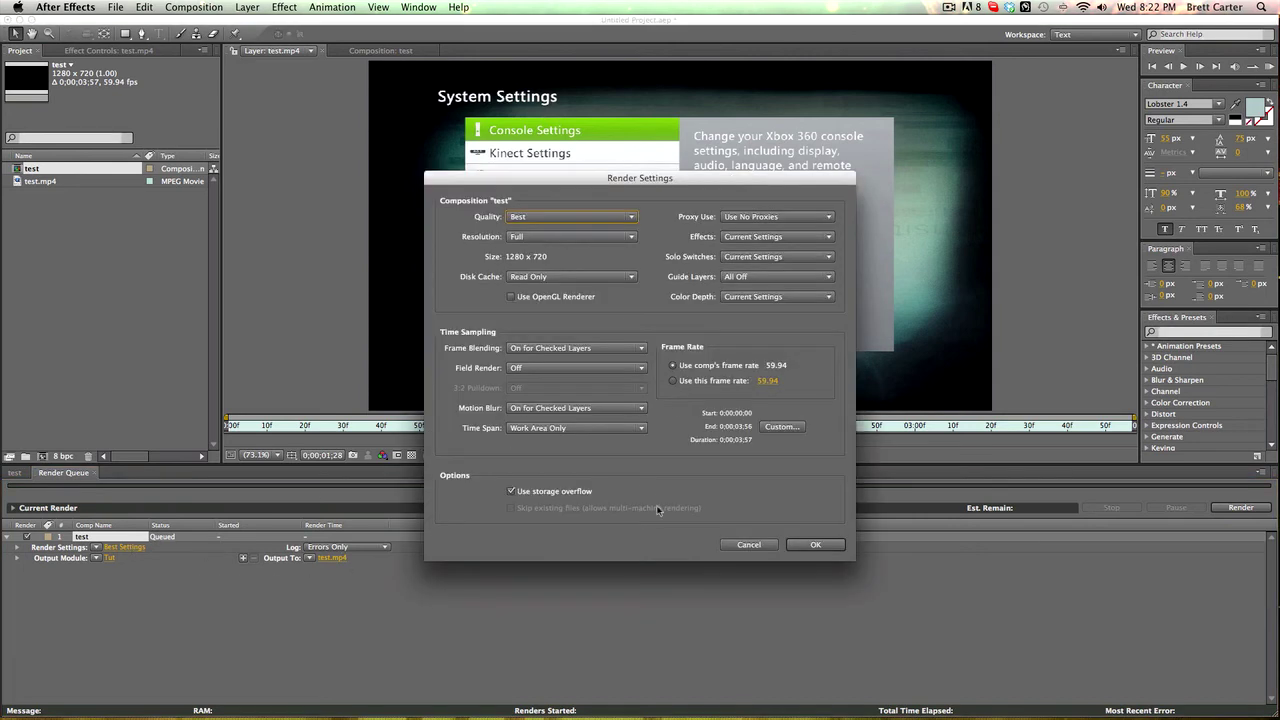
left_click(741, 545)
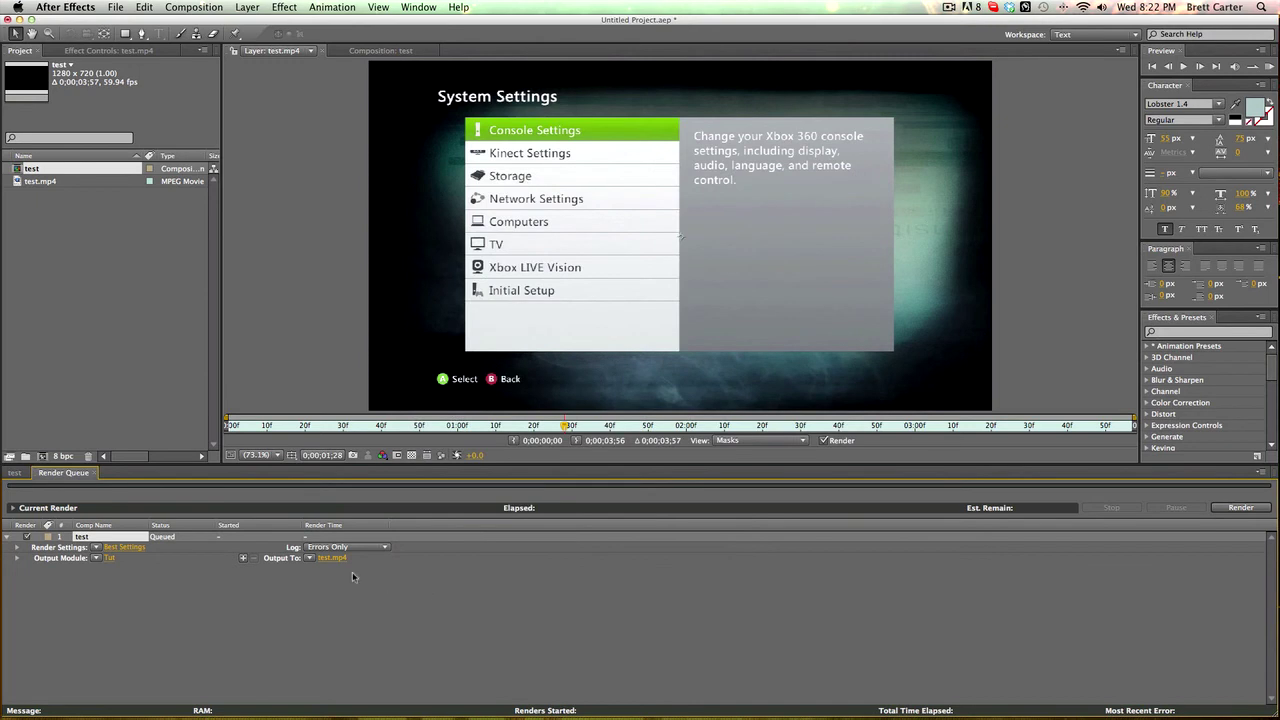
left_click(331, 558)
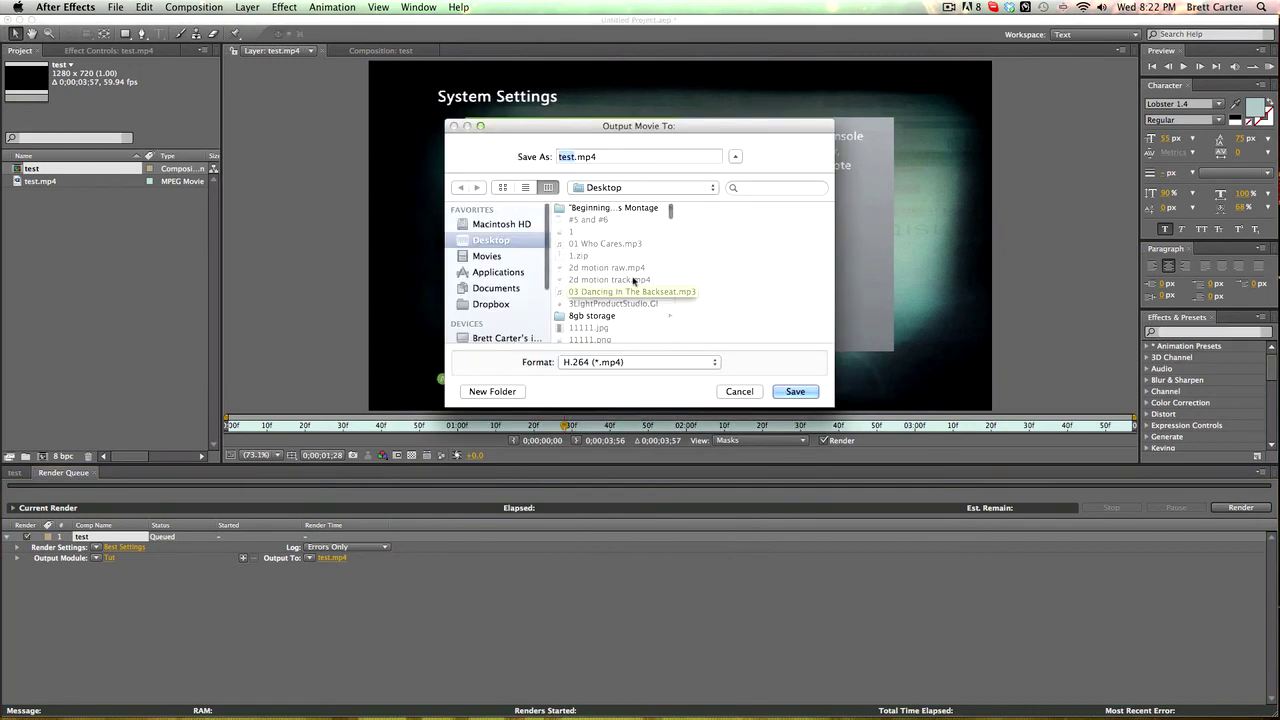
left_click(730, 393)
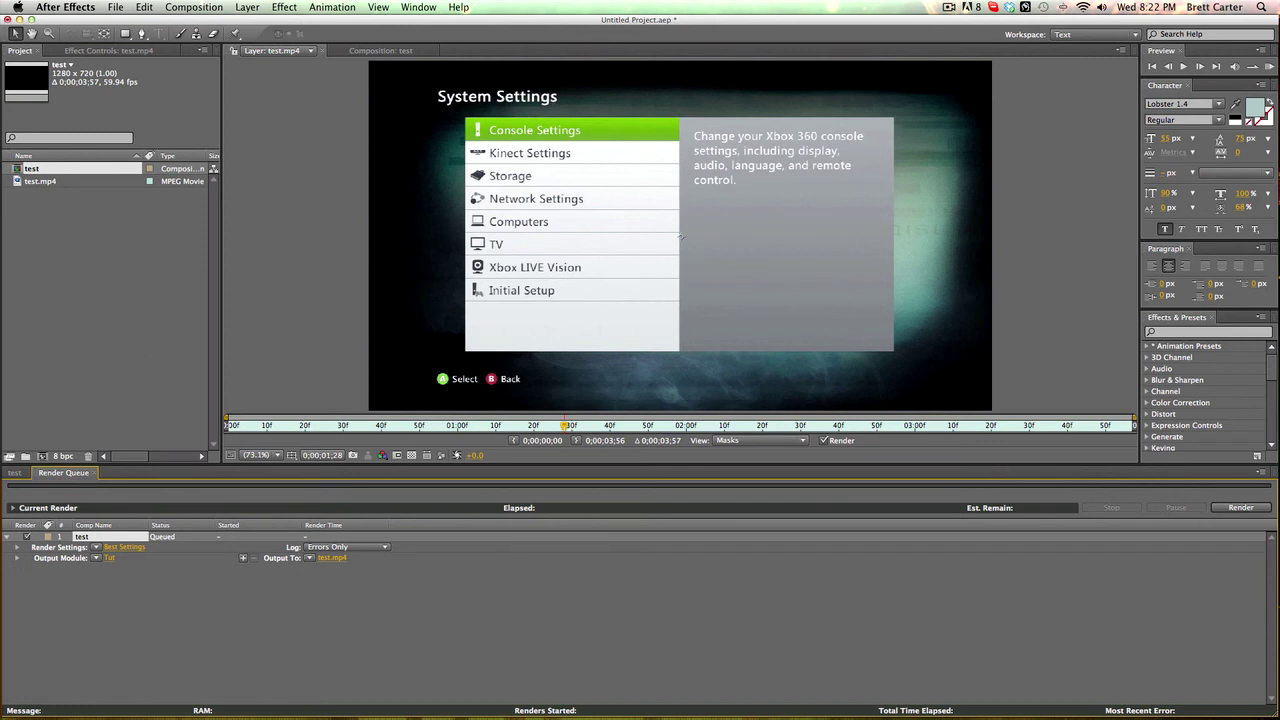
left_click(15, 472)
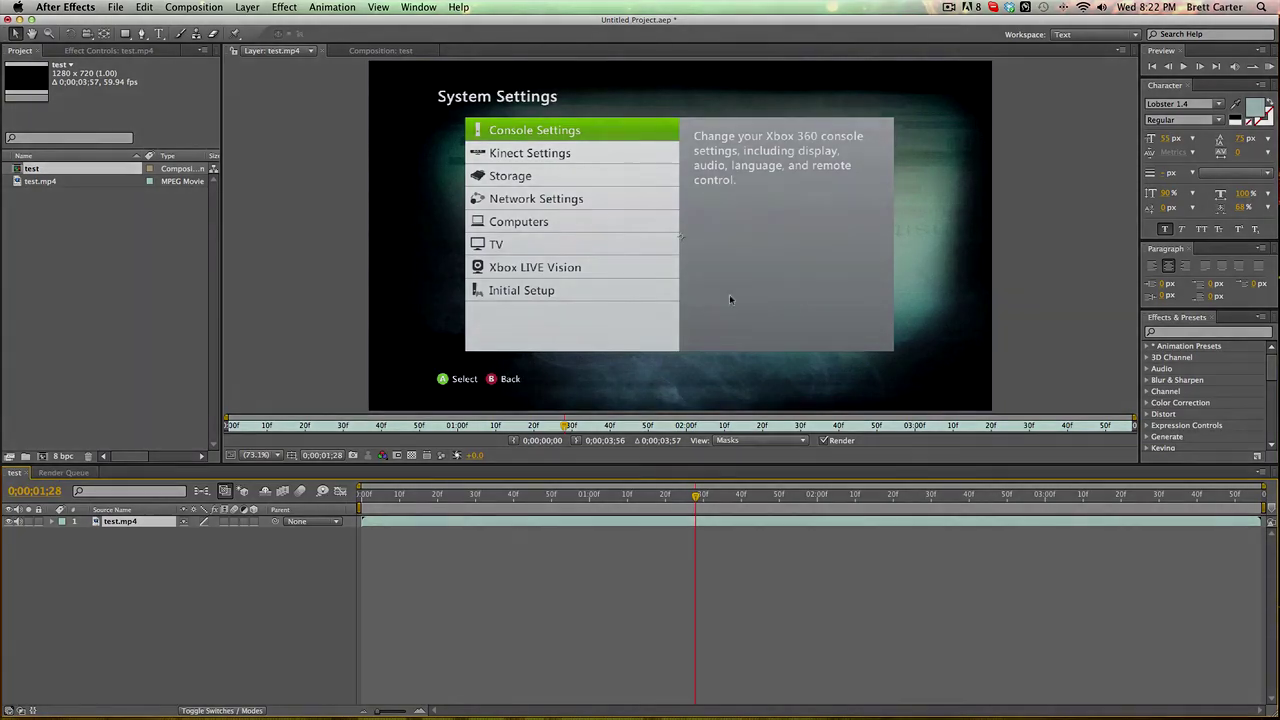